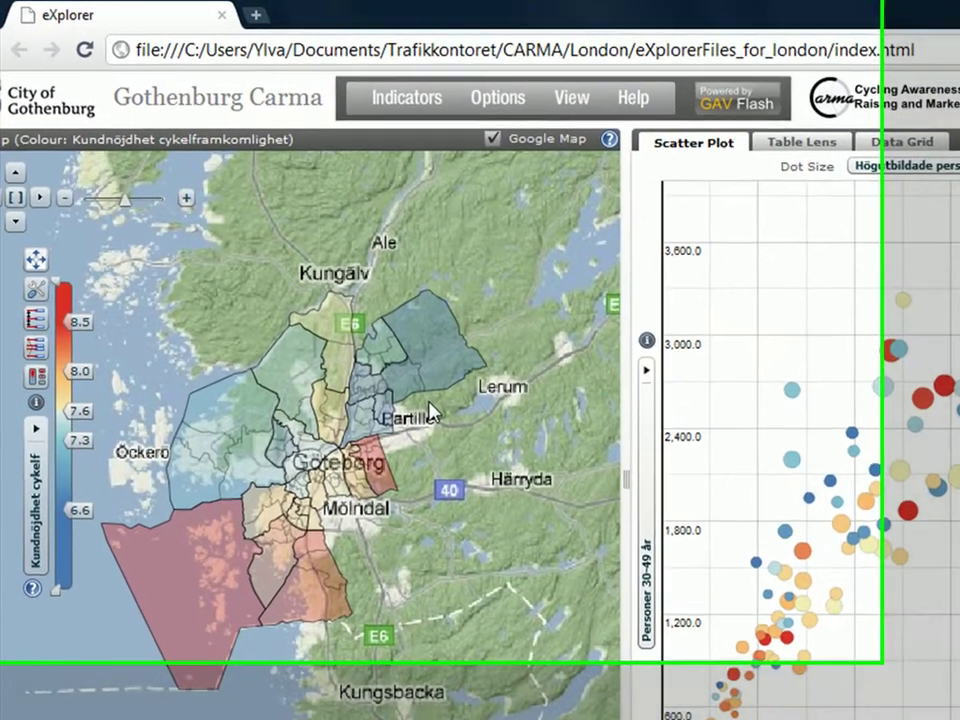
- Explore the Gothenburg district map by zooming in and out and moving it in different directions
{"action": "mouse_move", "coordinate": [312, 311]}
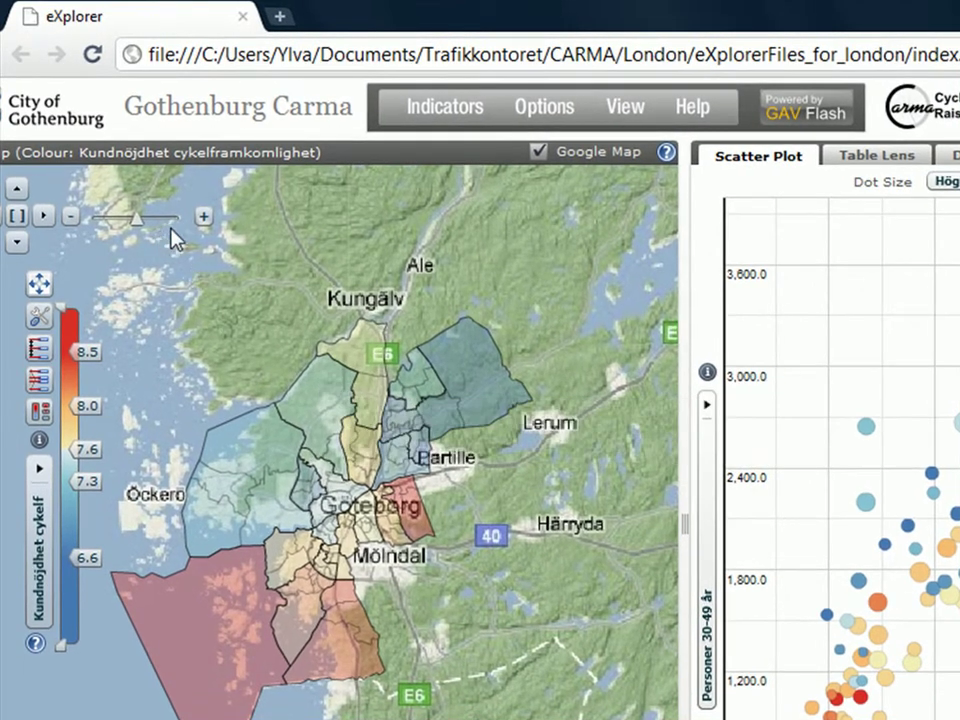
{"action": "left_click", "coordinate": [204, 217]}
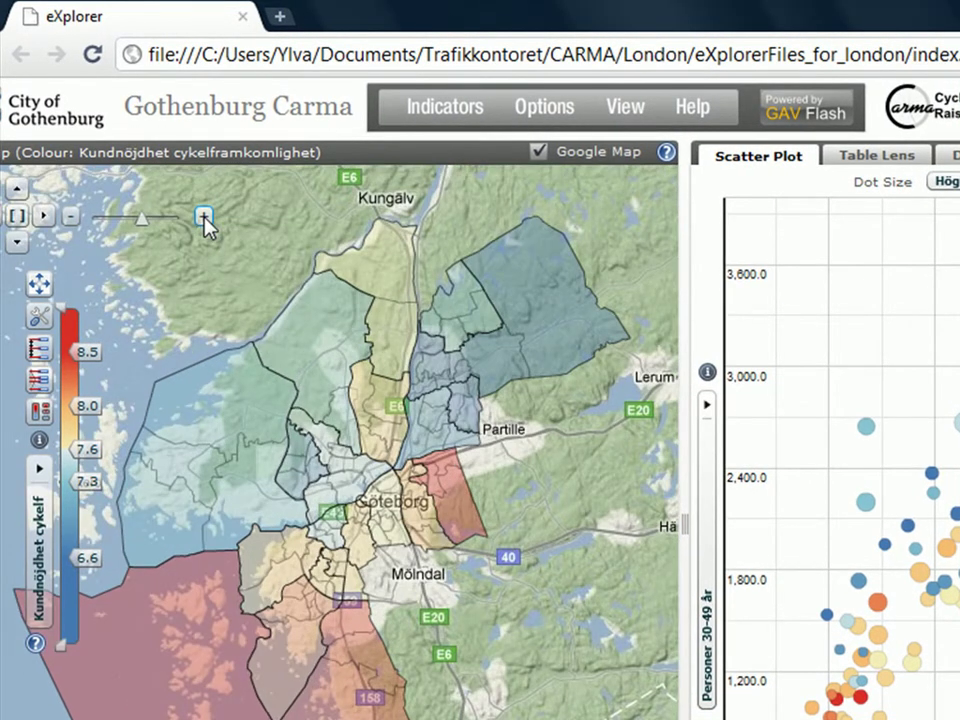
{"action": "left_click", "coordinate": [70, 217]}
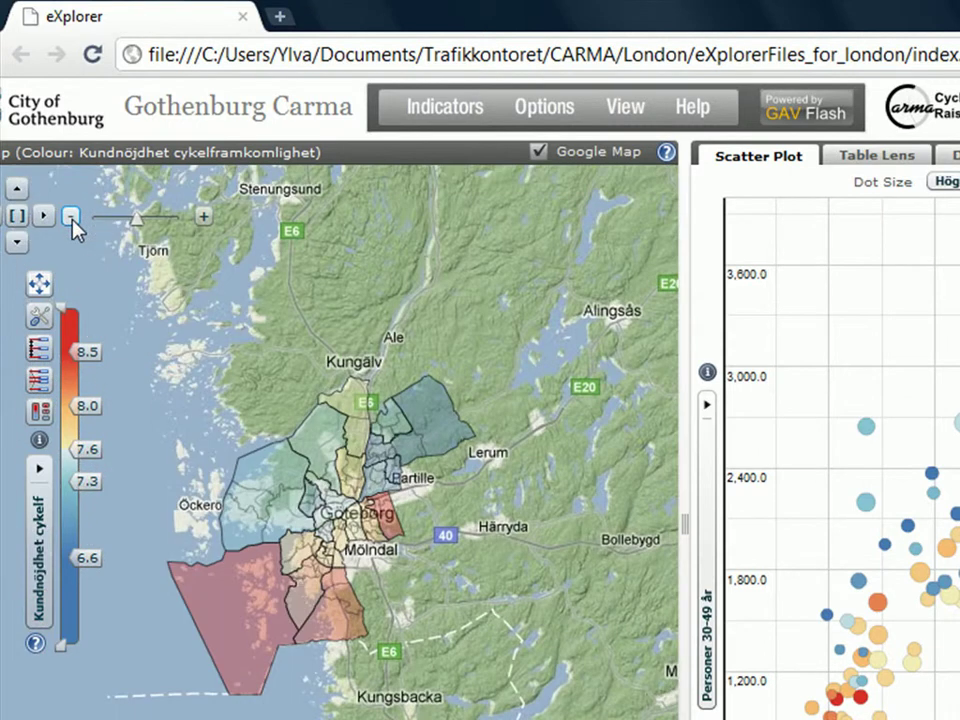
{"action": "scroll", "coordinate": [330, 568], "scroll_direction": "up", "scroll_amount": 1}
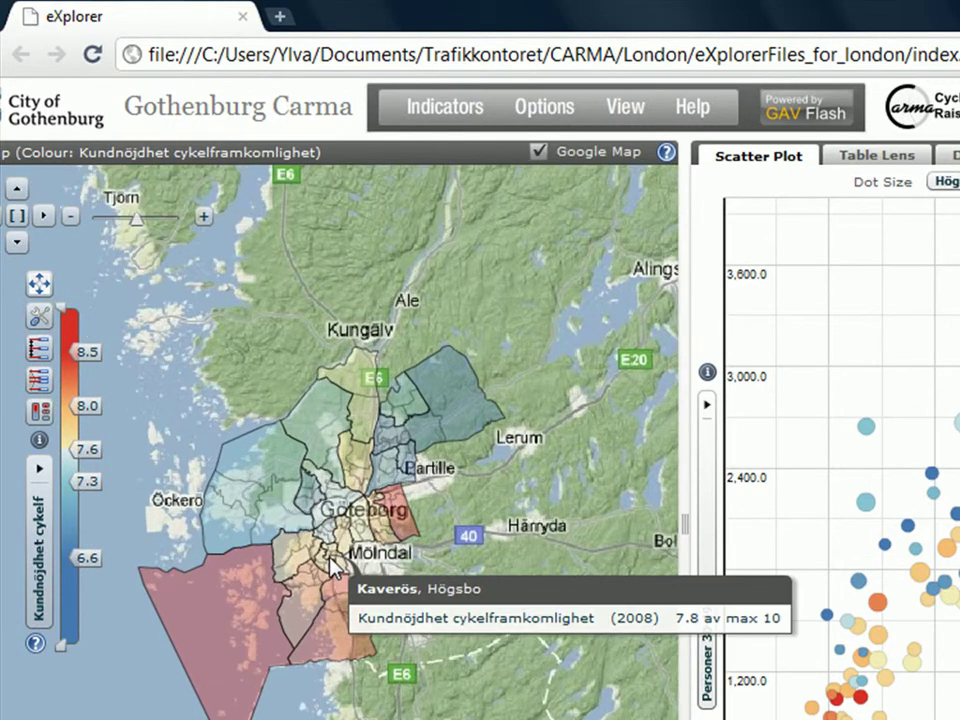
{"action": "scroll", "coordinate": [330, 560], "scroll_direction": "down", "scroll_amount": 2}
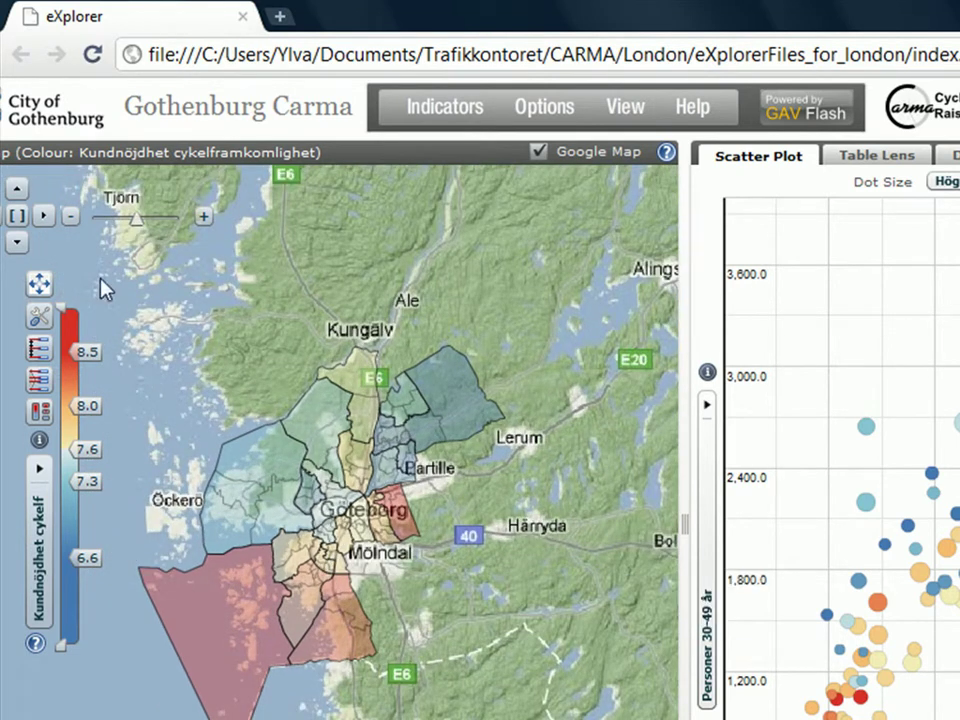
{"action": "left_click", "coordinate": [43, 217]}
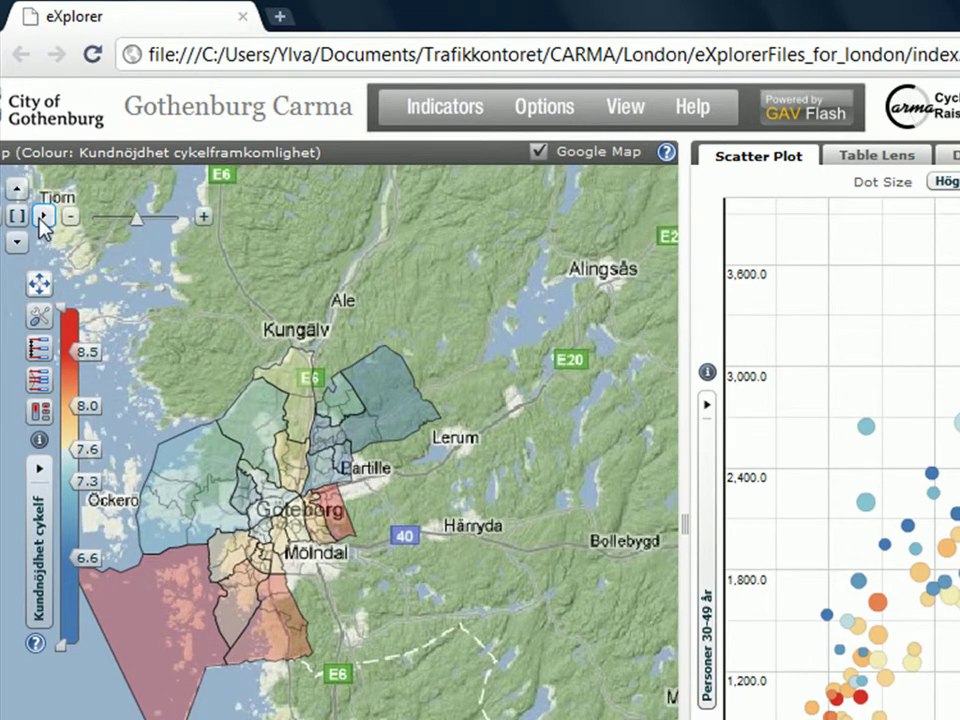
{"action": "left_click", "coordinate": [17, 189]}
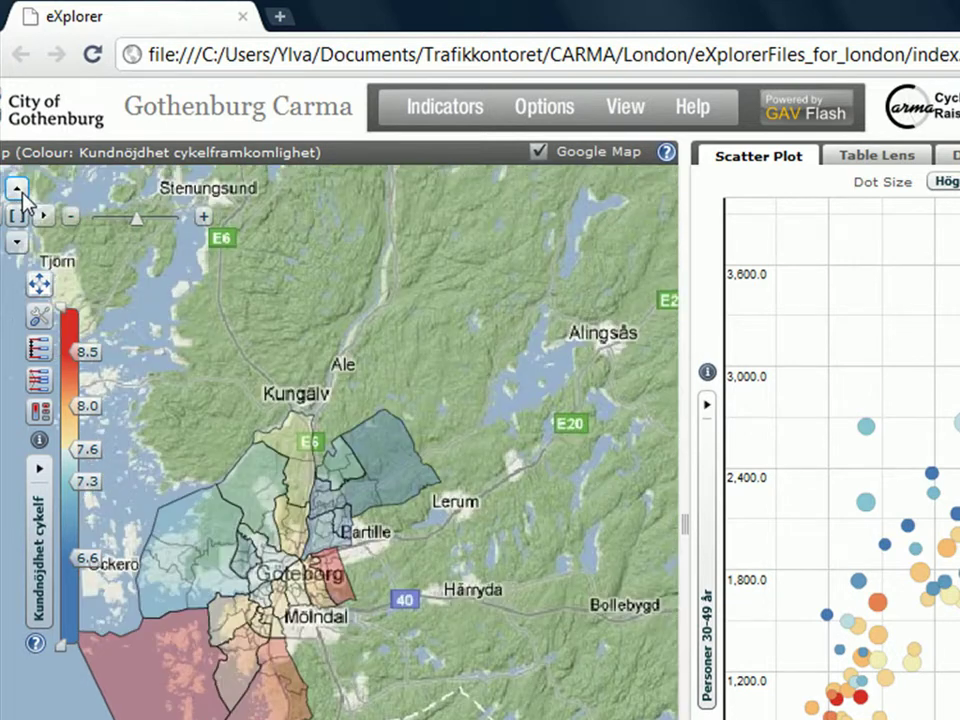
{"action": "left_click", "coordinate": [16, 242]}
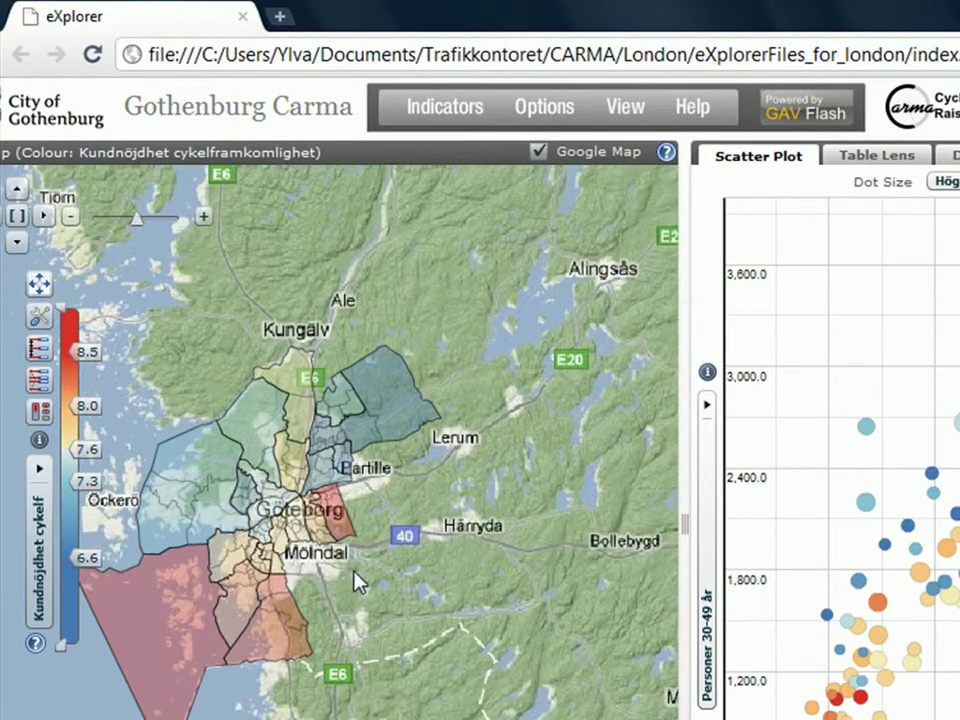
{"action": "left_click_drag", "start_coordinate": [252, 483], "coordinate": [300, 443]}
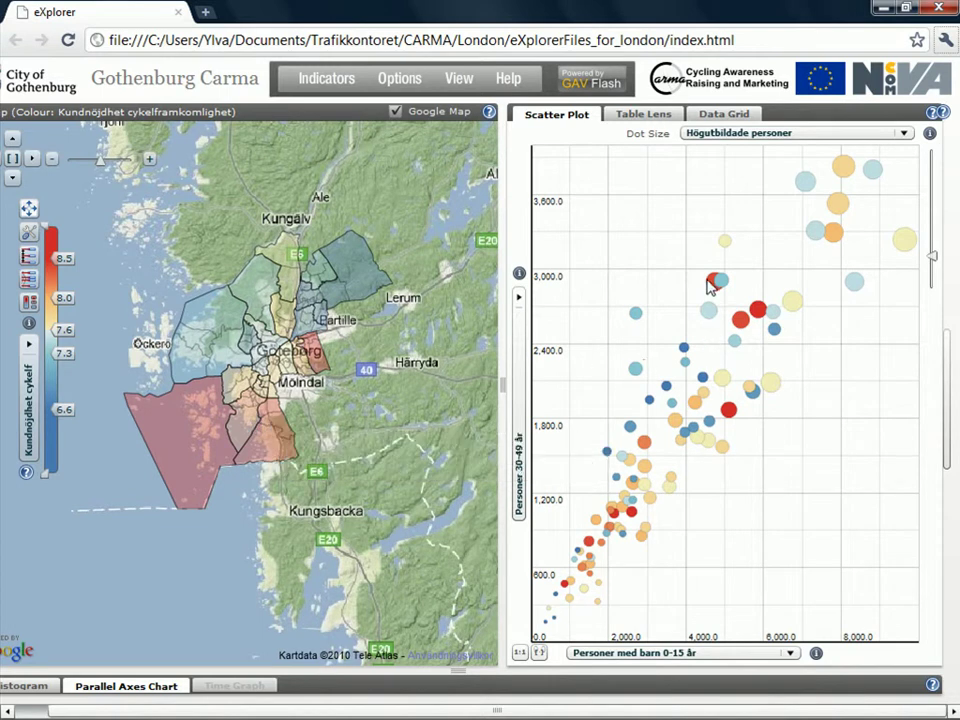
{"action": "mouse_move", "coordinate": [711, 283]}
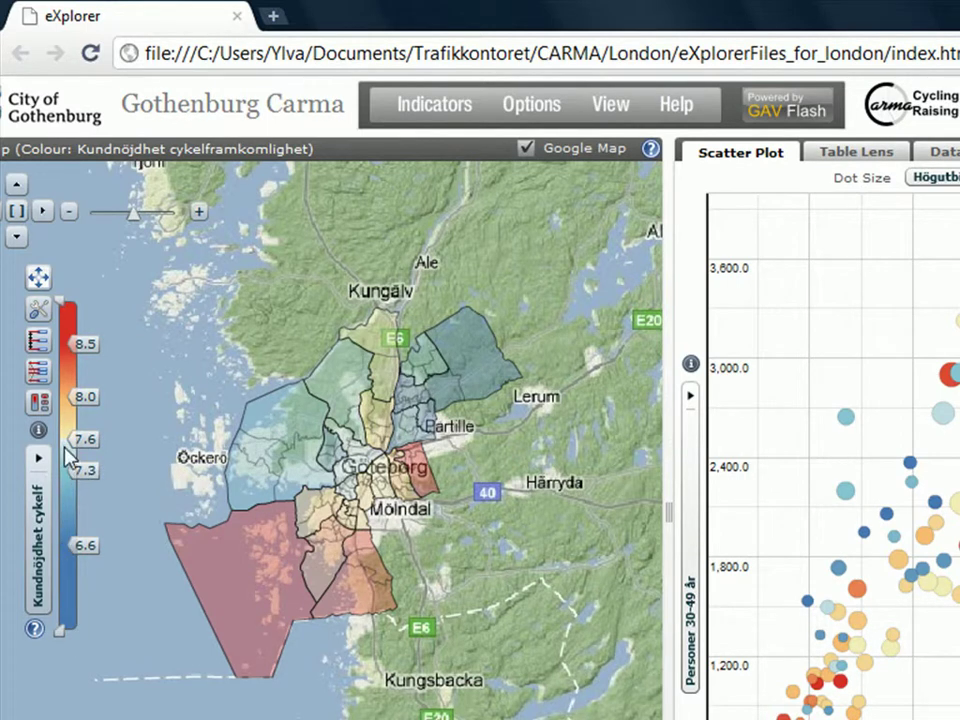
- Distribute the map's colour scale thresholds using the 25, 50, 75 percentiles
{"action": "mouse_move", "coordinate": [75, 350]}
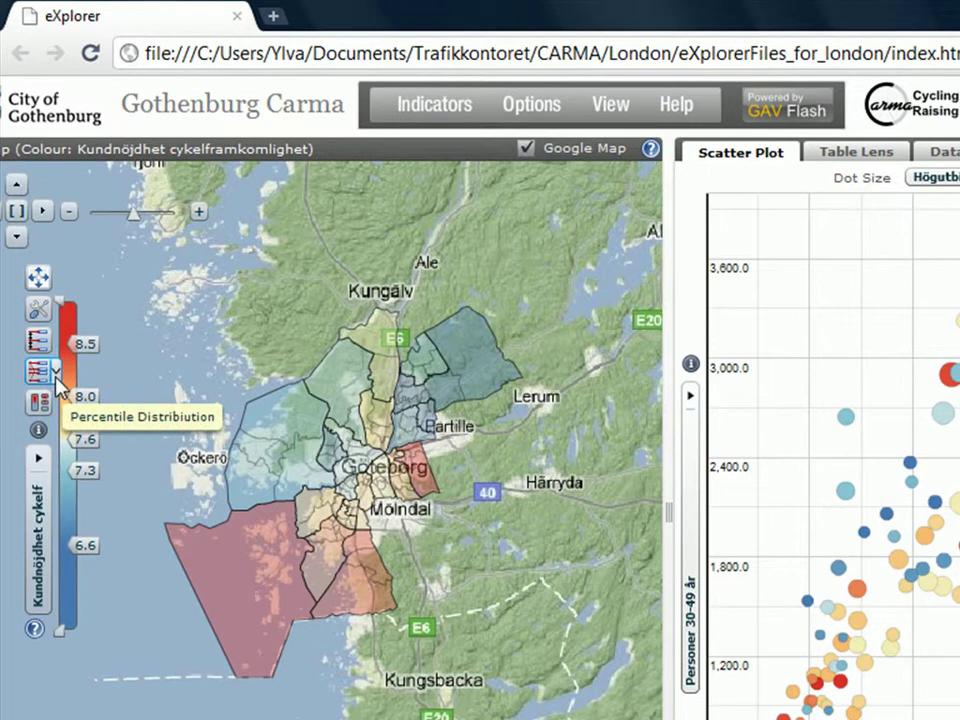
{"action": "left_click", "coordinate": [57, 372]}
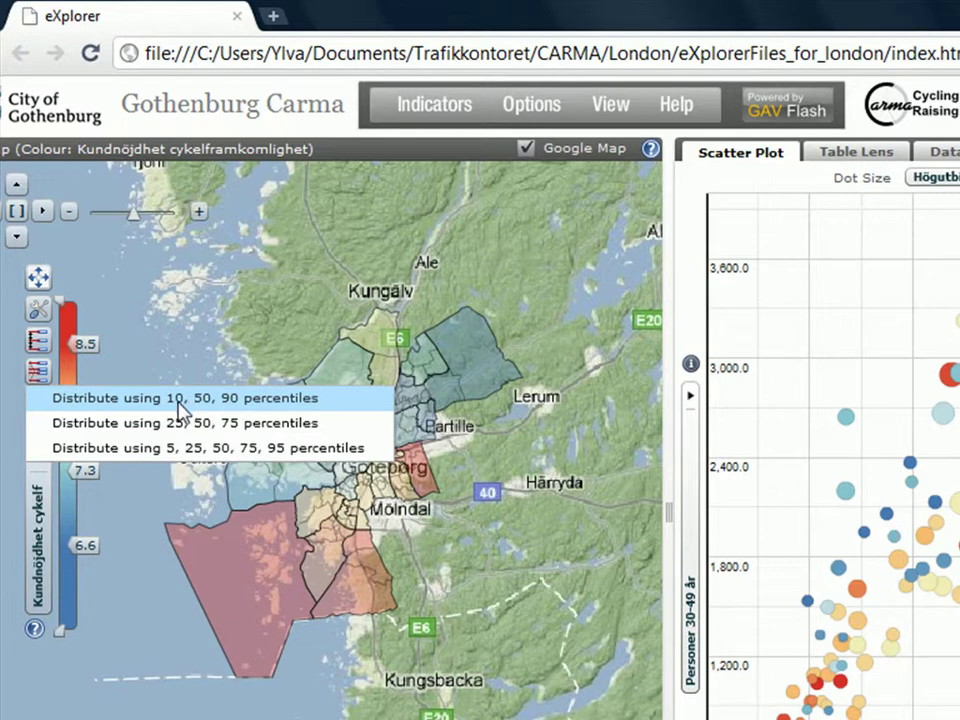
{"action": "left_click", "coordinate": [242, 428]}
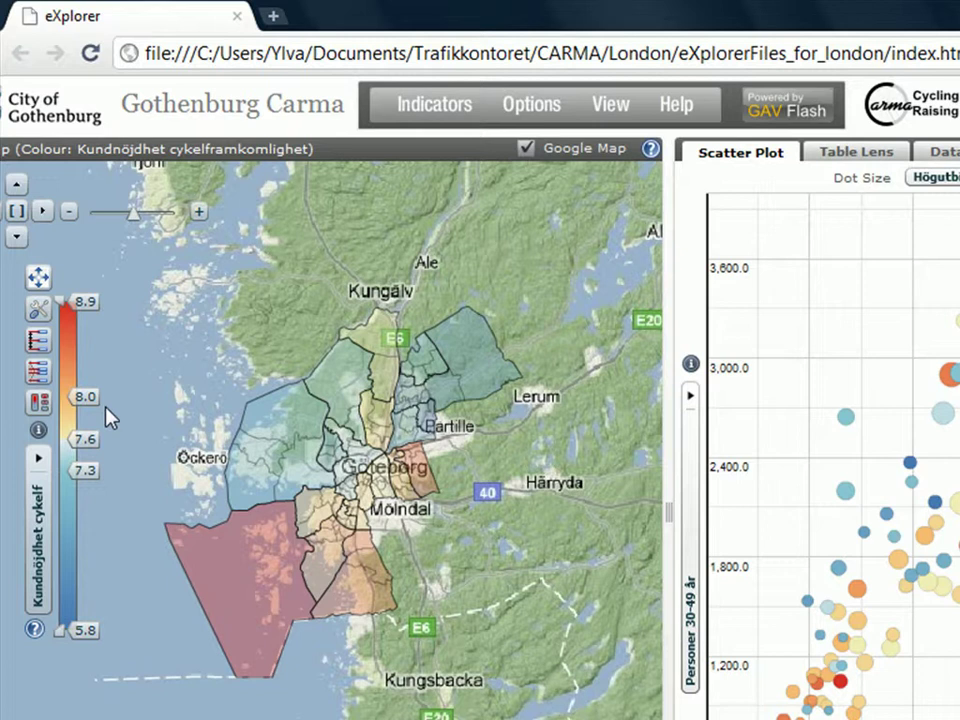
- Distribute the colour scale thresholds uniformly, and shift the 8.0 threshold to about 8.3 and the 7.3 threshold to about 7.0
{"action": "left_click", "coordinate": [36, 345]}
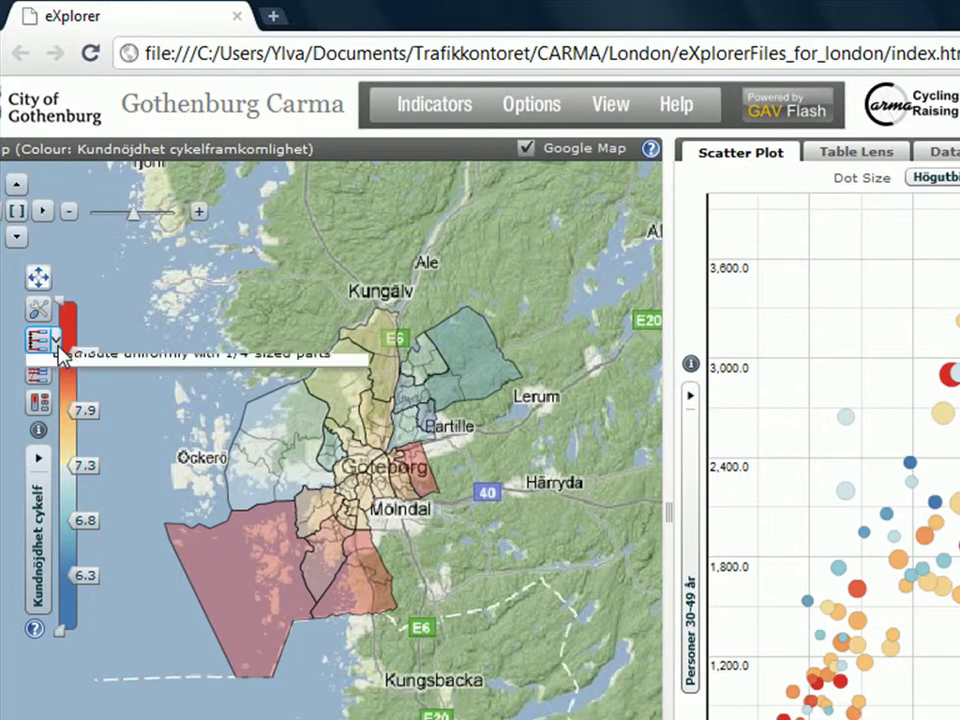
{"action": "left_click", "coordinate": [135, 396]}
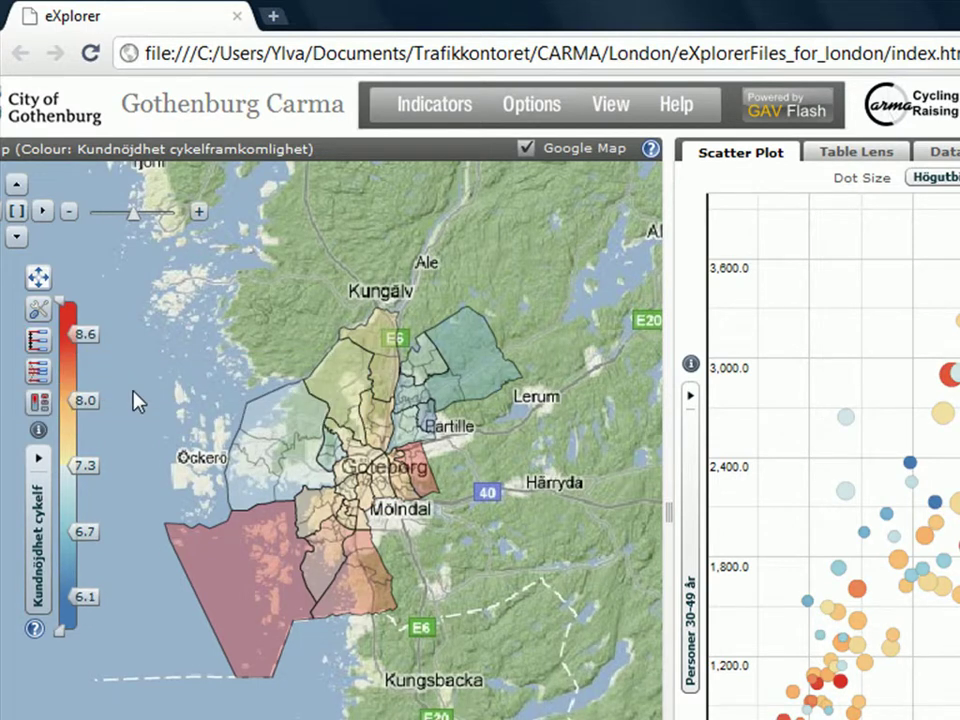
{"action": "mouse_move", "coordinate": [91, 413]}
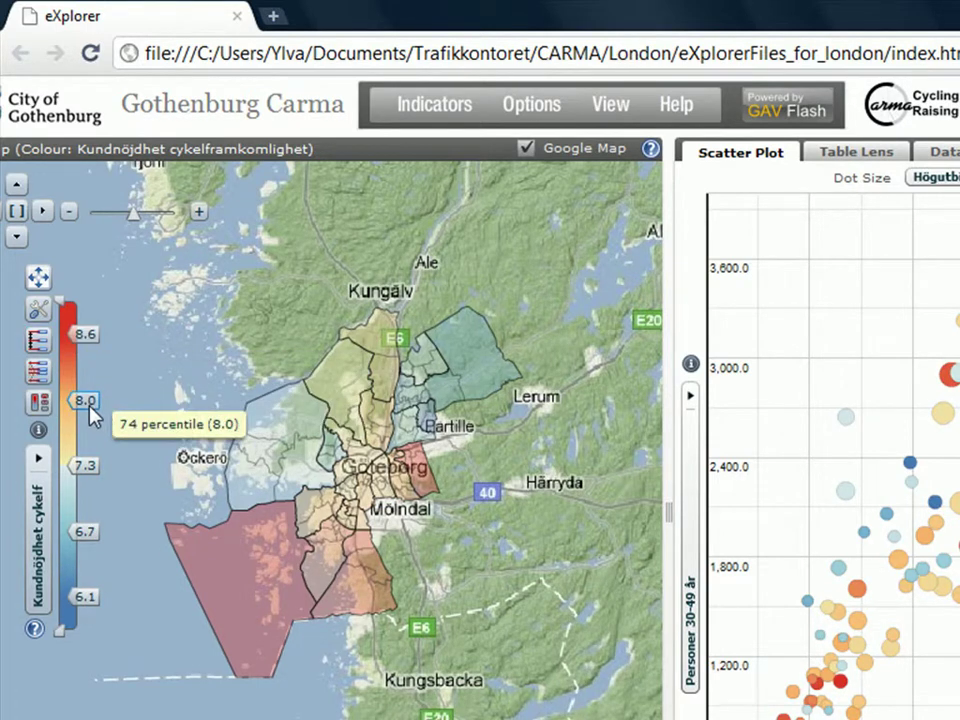
{"action": "left_click_drag", "start_coordinate": [91, 413], "coordinate": [92, 368]}
{"action": "left_click_drag", "start_coordinate": [90, 464], "coordinate": [95, 508]}
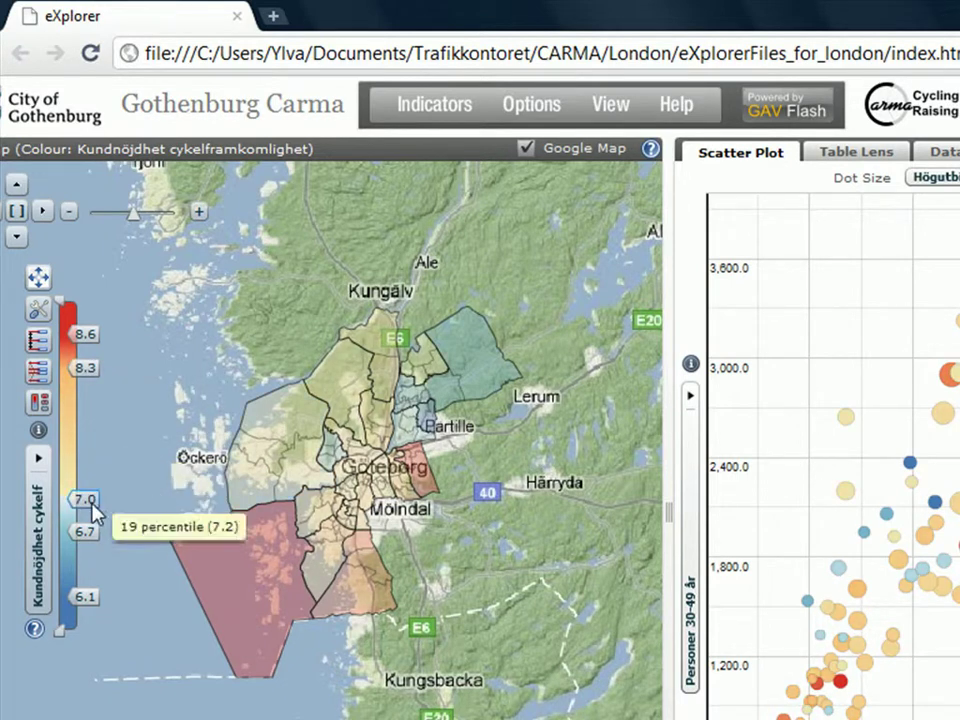
- Set the middle threshold of the colour scale to an exact value of 8
{"action": "double_click", "coordinate": [95, 512]}
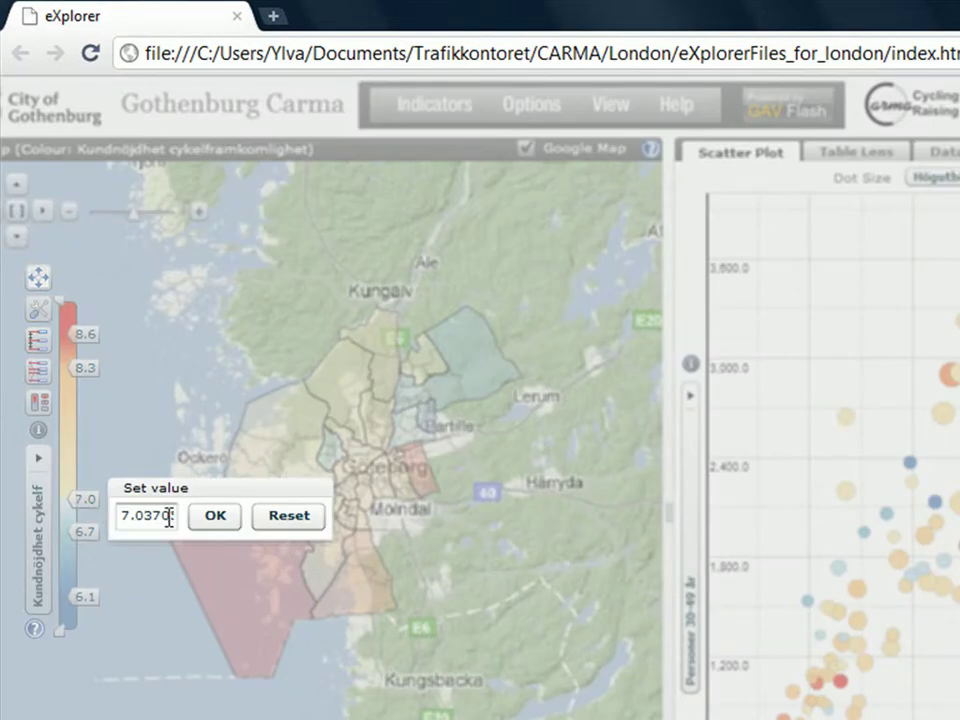
{"action": "left_click_drag", "start_coordinate": [121, 516], "coordinate": [446, 512]}
{"action": "type", "text": "8"}
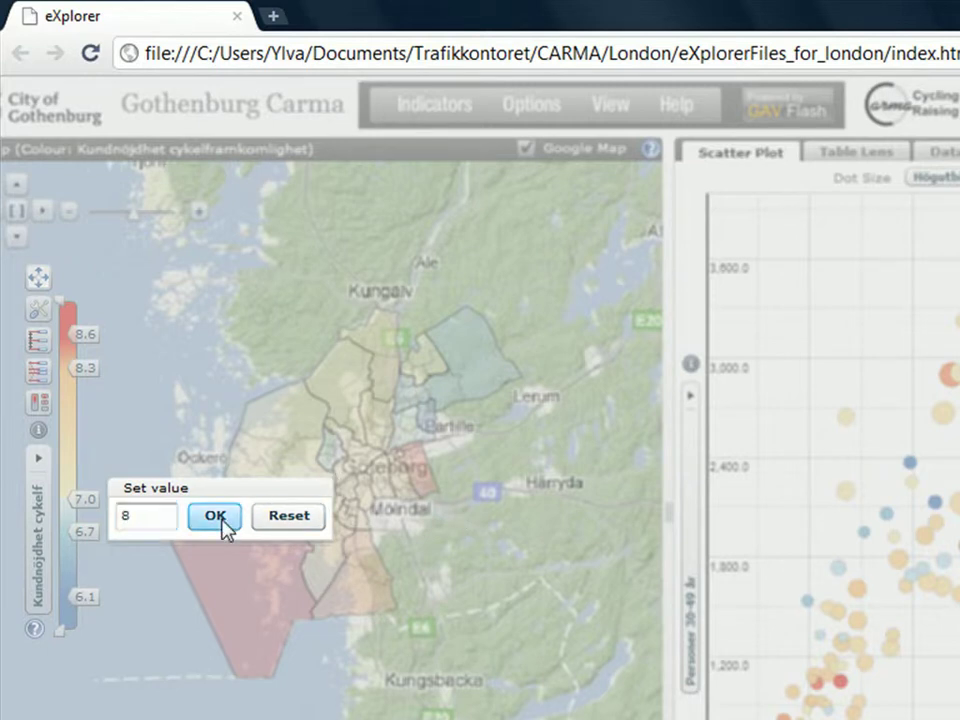
{"action": "left_click", "coordinate": [227, 523]}
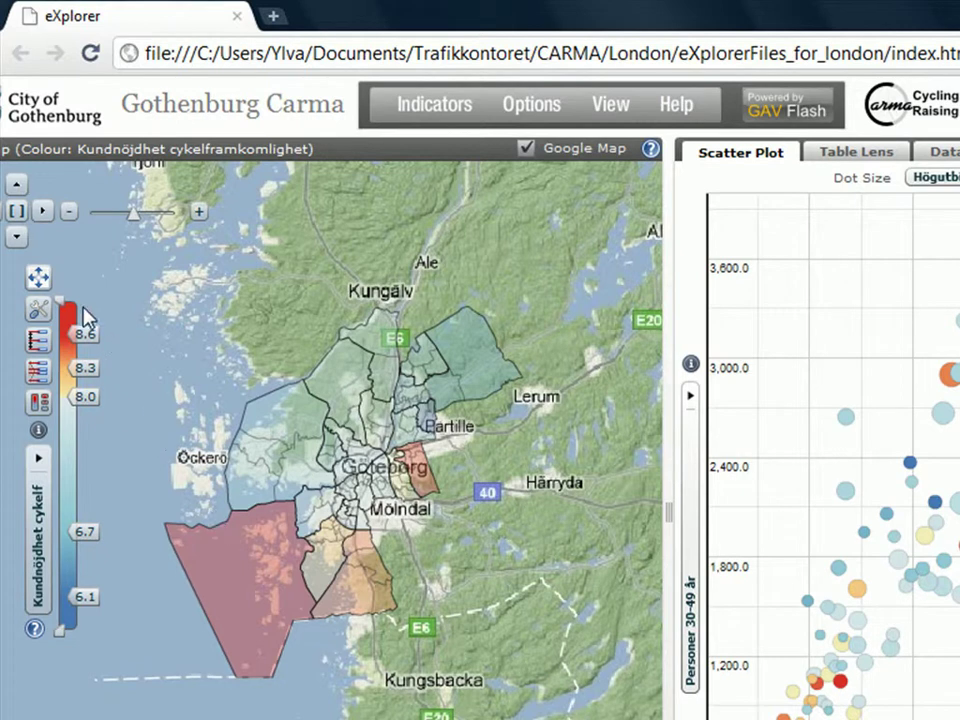
- Try several colour maps for the indicator and apply the light-to-dark blue scale
{"action": "left_click", "coordinate": [40, 312]}
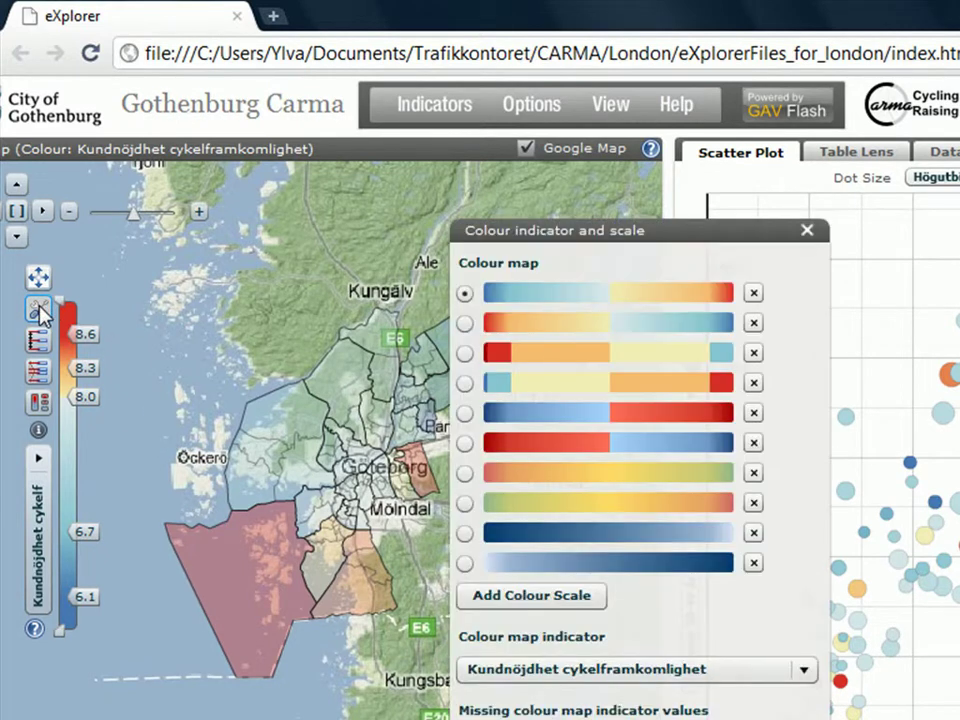
{"action": "left_click", "coordinate": [465, 323]}
{"action": "left_click", "coordinate": [465, 473]}
{"action": "left_click", "coordinate": [465, 533]}
{"action": "left_click", "coordinate": [465, 563]}
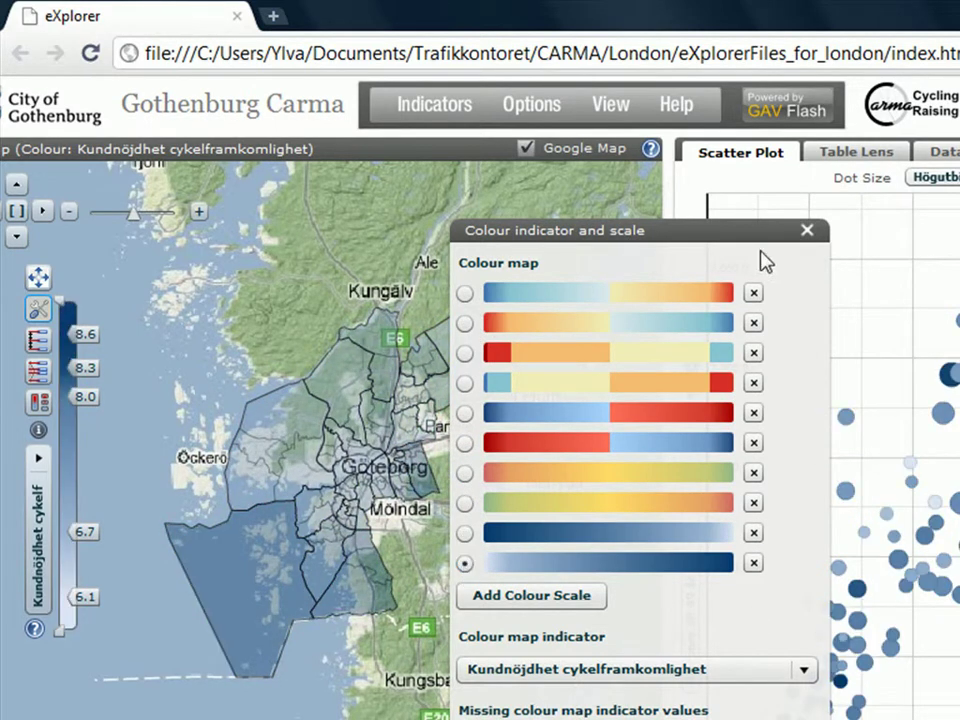
{"action": "left_click", "coordinate": [808, 232]}
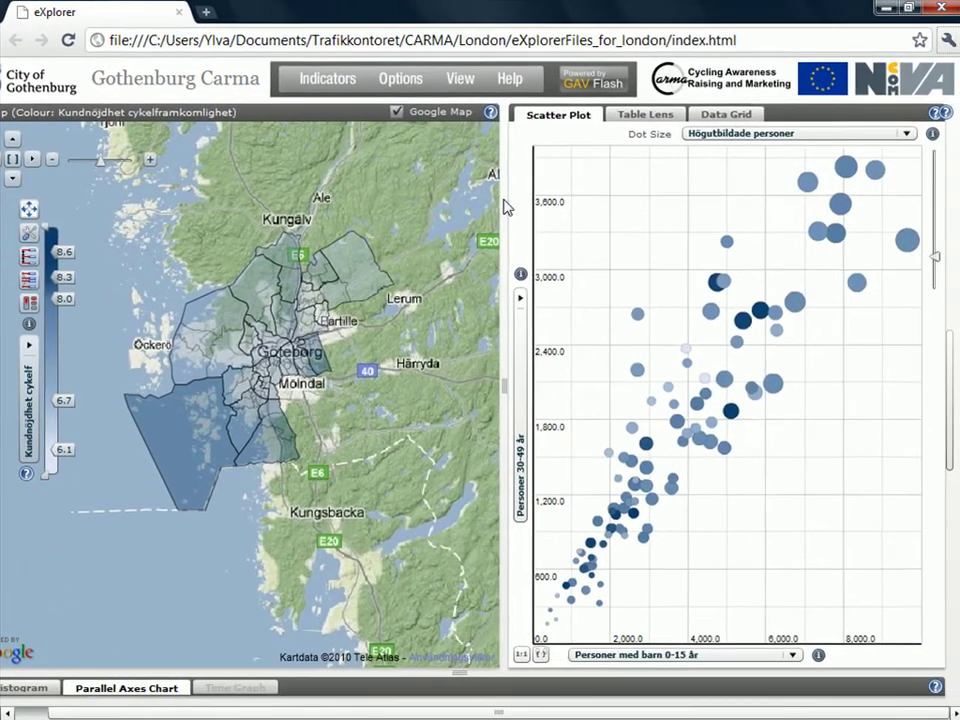
- Reposition the colour legend slightly on the map and colour the districts by the Modal Split Bil indicator
{"action": "mouse_move", "coordinate": [26, 208]}
{"action": "left_mouse_down"}
{"action": "mouse_move", "coordinate": [78, 360]}
{"action": "mouse_move", "coordinate": [64, 249]}
{"action": "mouse_move", "coordinate": [48, 218]}
{"action": "mouse_move", "coordinate": [37, 220]}
{"action": "left_mouse_up"}
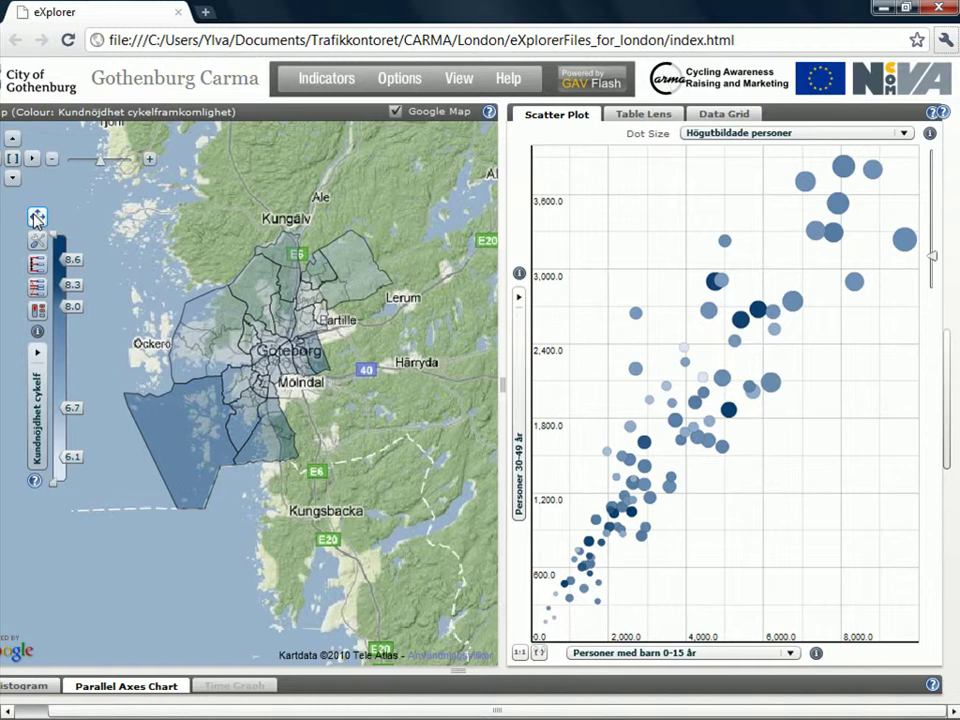
{"action": "left_click", "coordinate": [39, 353]}
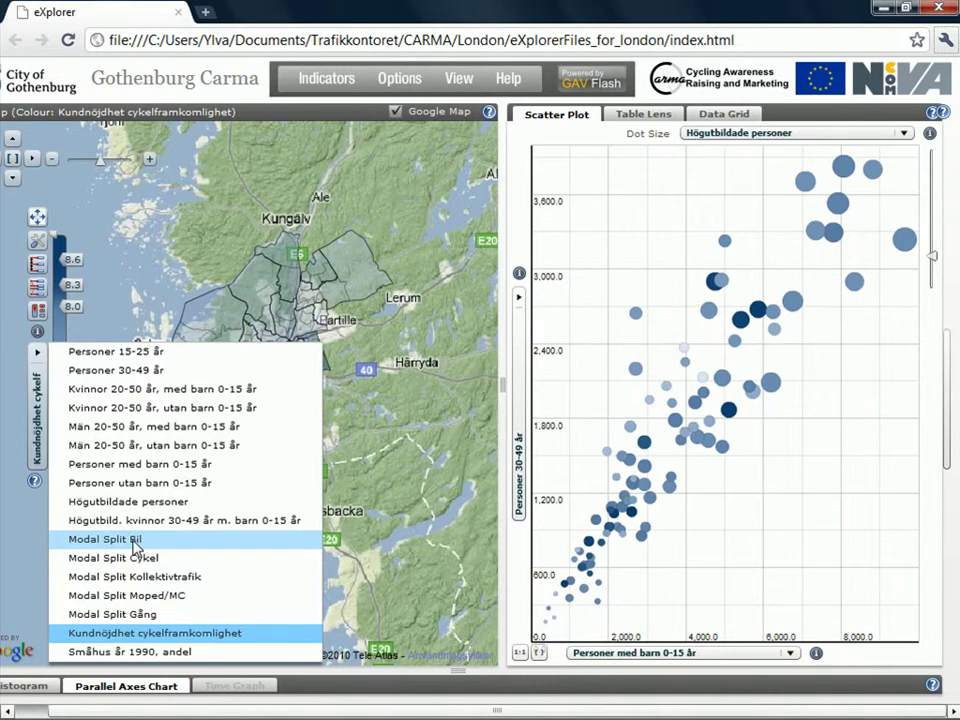
{"action": "left_click", "coordinate": [135, 541]}
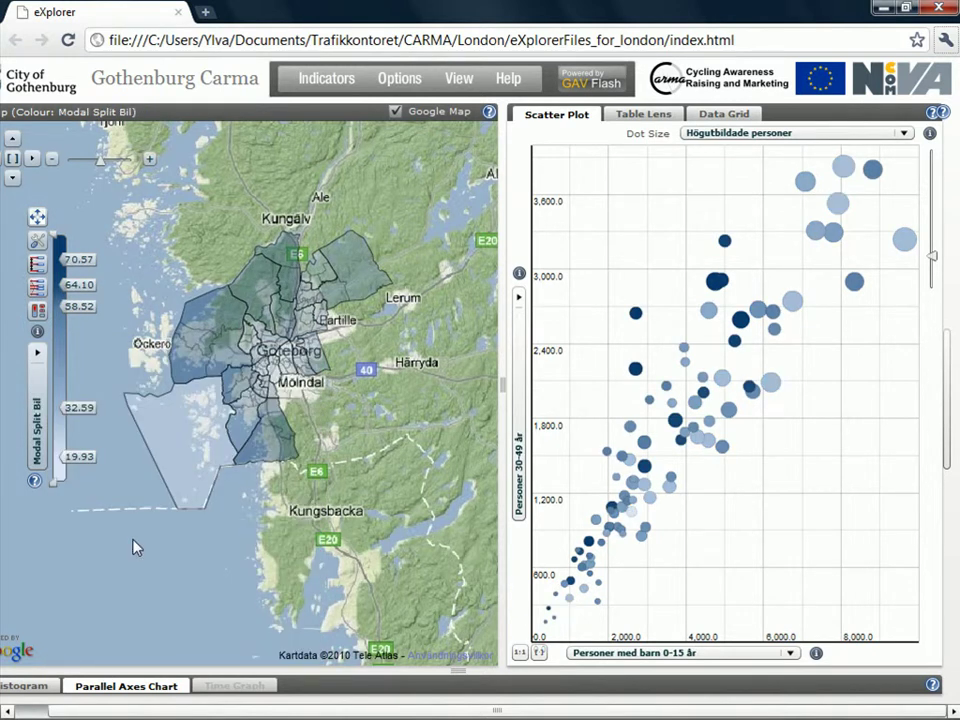
{"action": "mouse_move", "coordinate": [218, 487]}
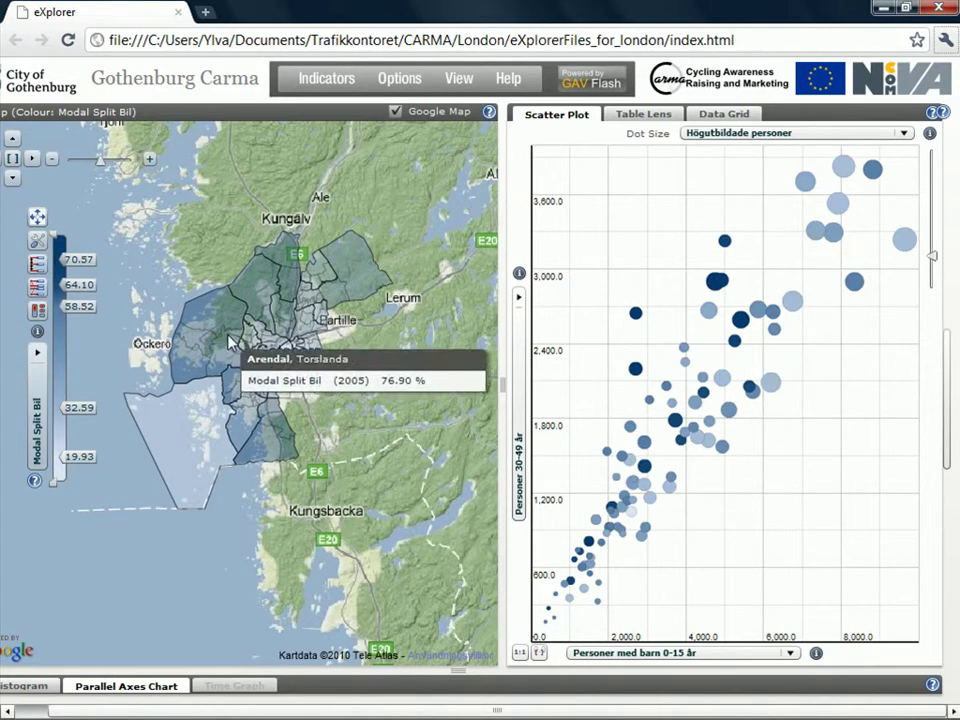
- Turn the Google Map background off and on again
{"action": "left_click", "coordinate": [398, 113]}
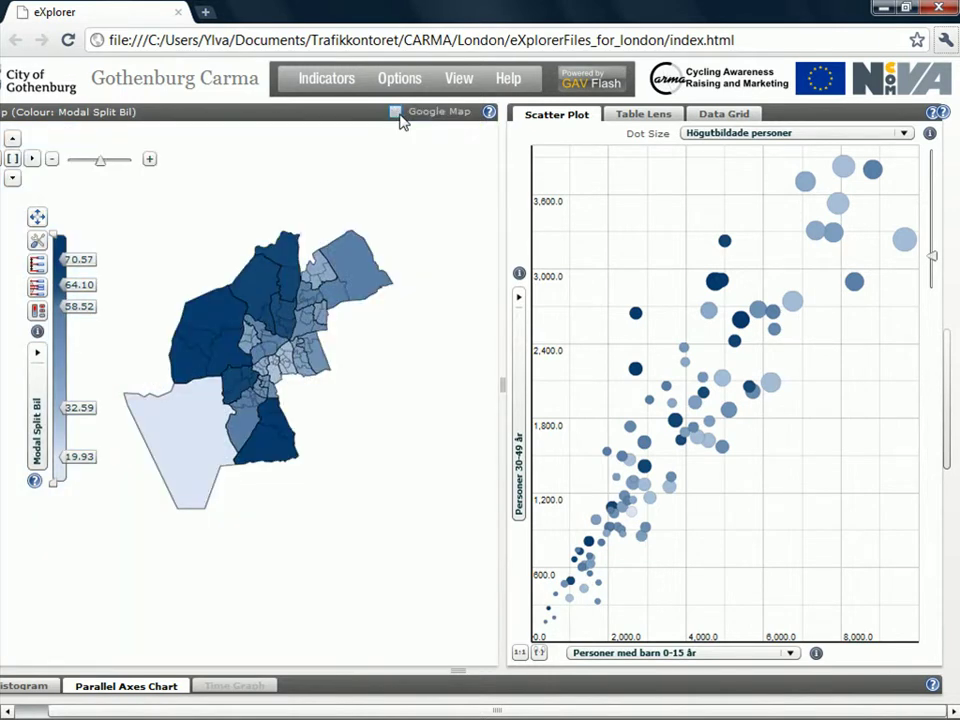
{"action": "left_click", "coordinate": [396, 112]}
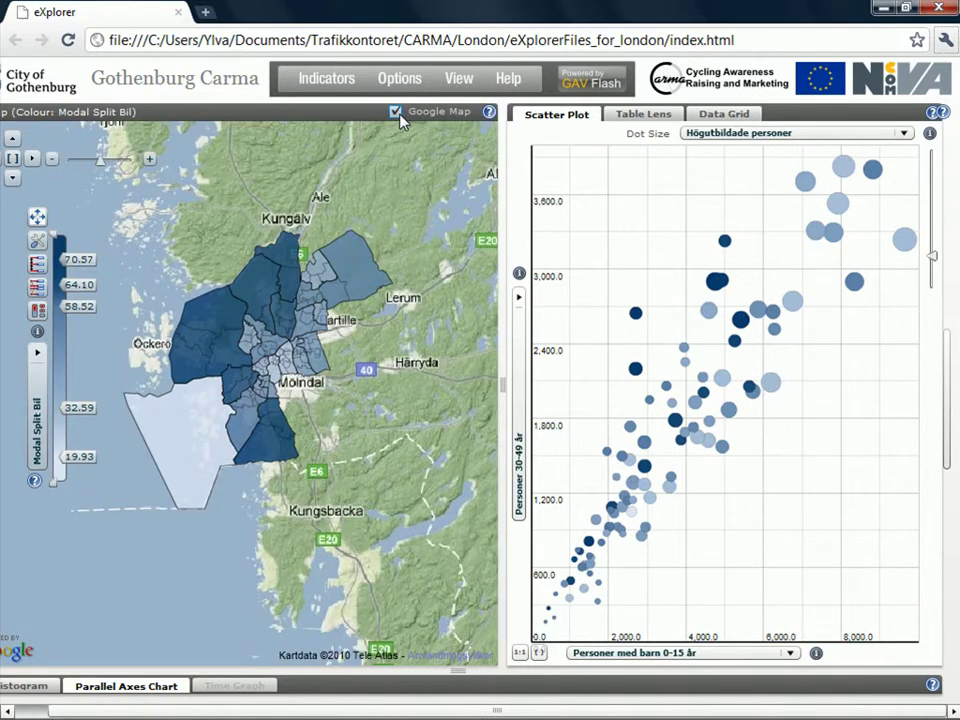
- In the map layer settings, try the Street map type and set the Google Map background to Hybrid
{"action": "left_click", "coordinate": [401, 79]}
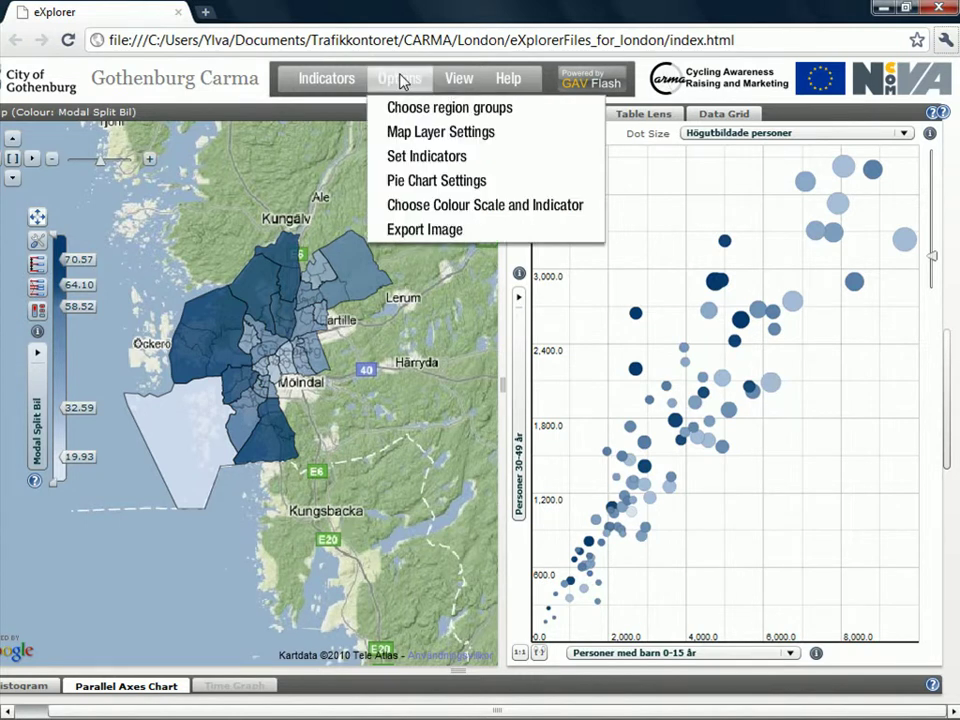
{"action": "left_click", "coordinate": [408, 134]}
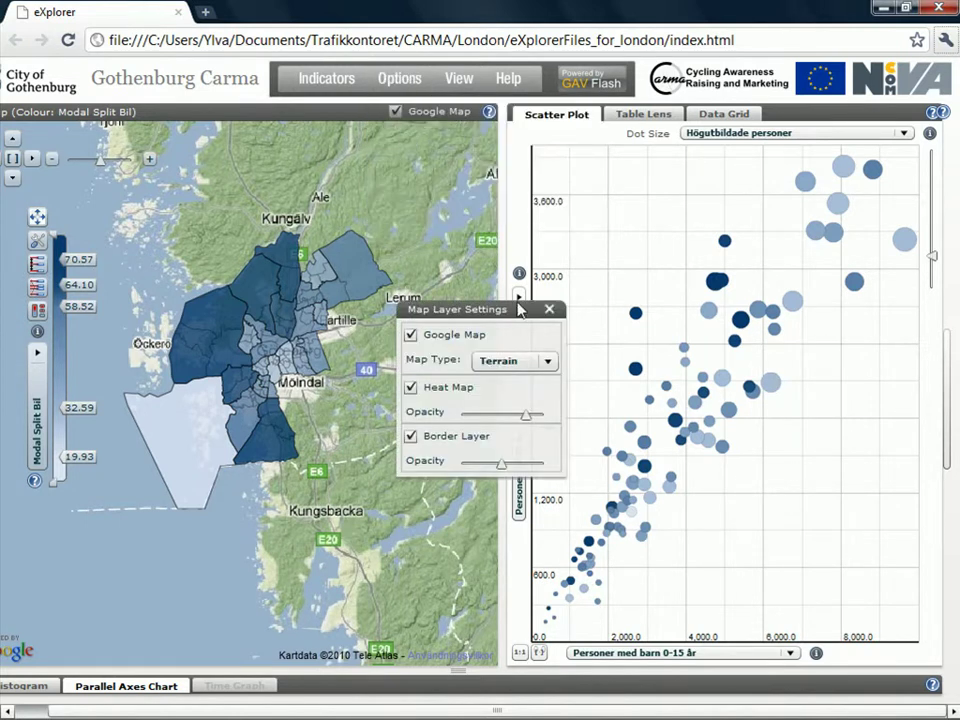
{"action": "left_click", "coordinate": [547, 363]}
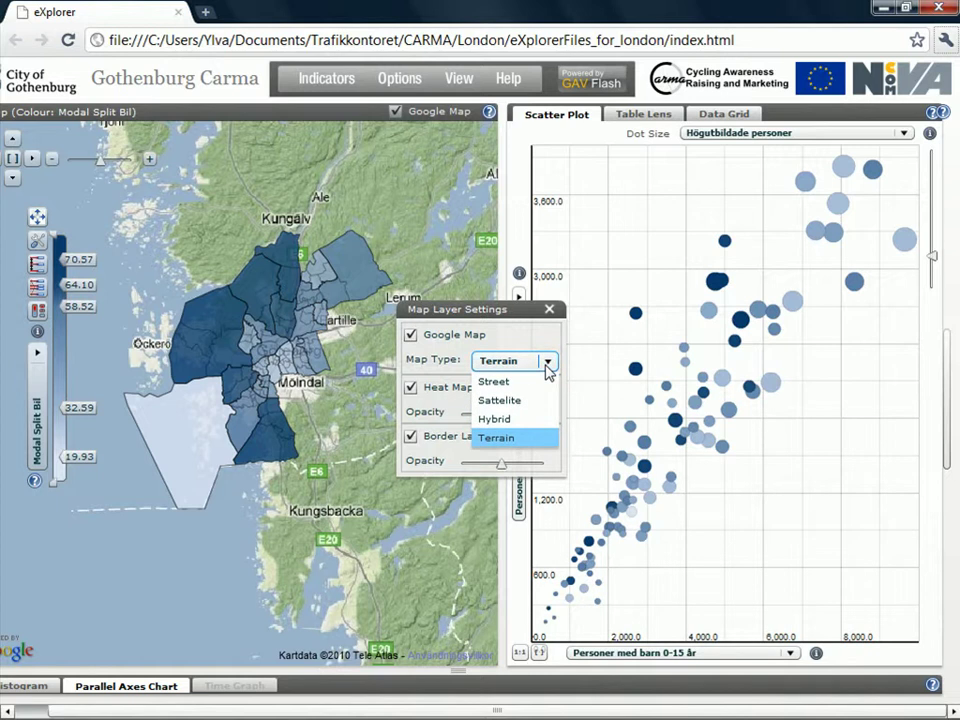
{"action": "left_click", "coordinate": [510, 382]}
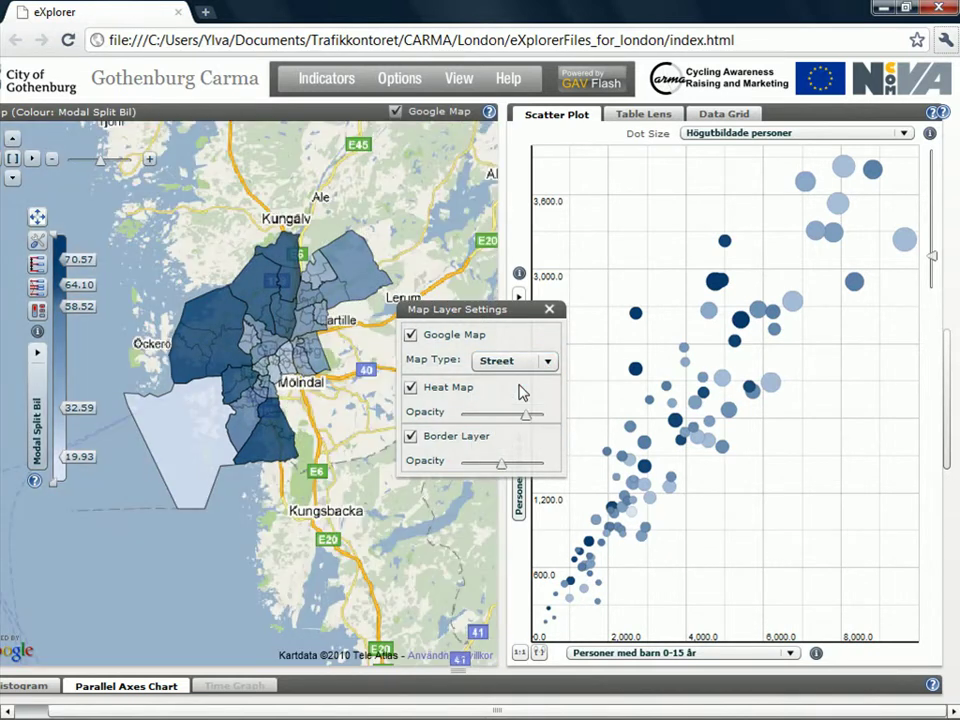
{"action": "left_click", "coordinate": [548, 362]}
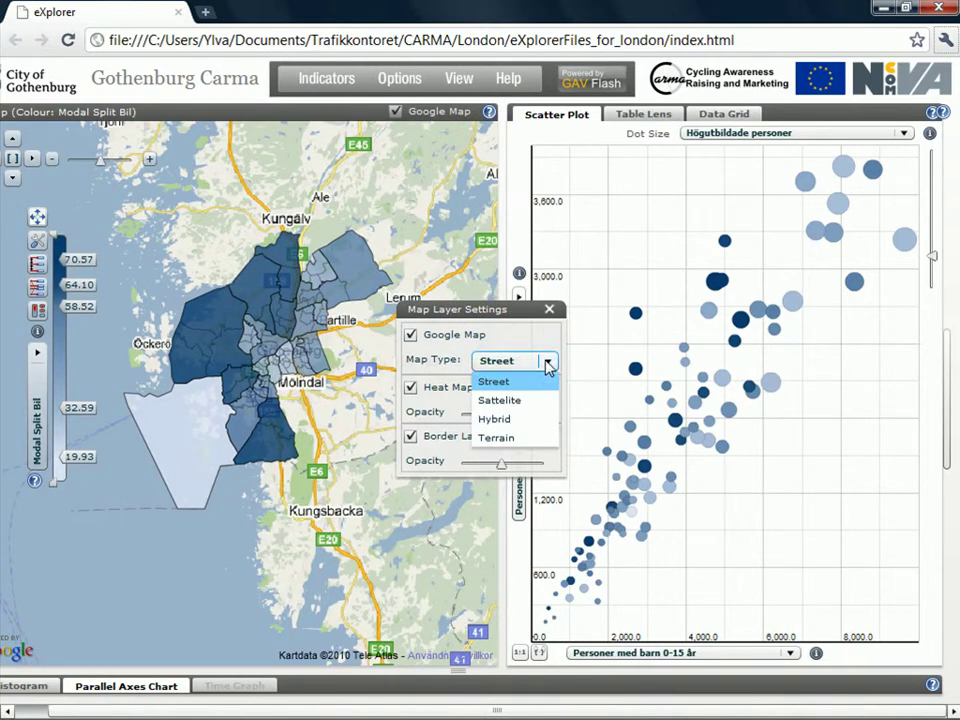
{"action": "left_click", "coordinate": [519, 424]}
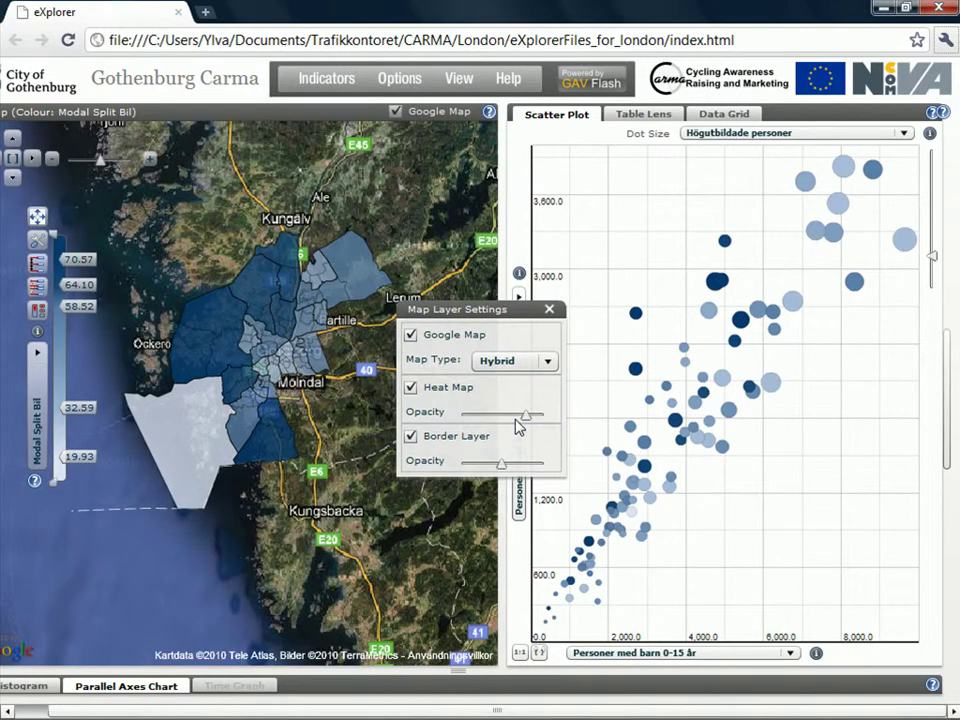
- Lower the Heat Map opacity in the map layer settings and close the settings
{"action": "mouse_move", "coordinate": [527, 418]}
{"action": "left_mouse_down"}
{"action": "mouse_move", "coordinate": [472, 420]}
{"action": "mouse_move", "coordinate": [513, 418]}
{"action": "left_mouse_up"}
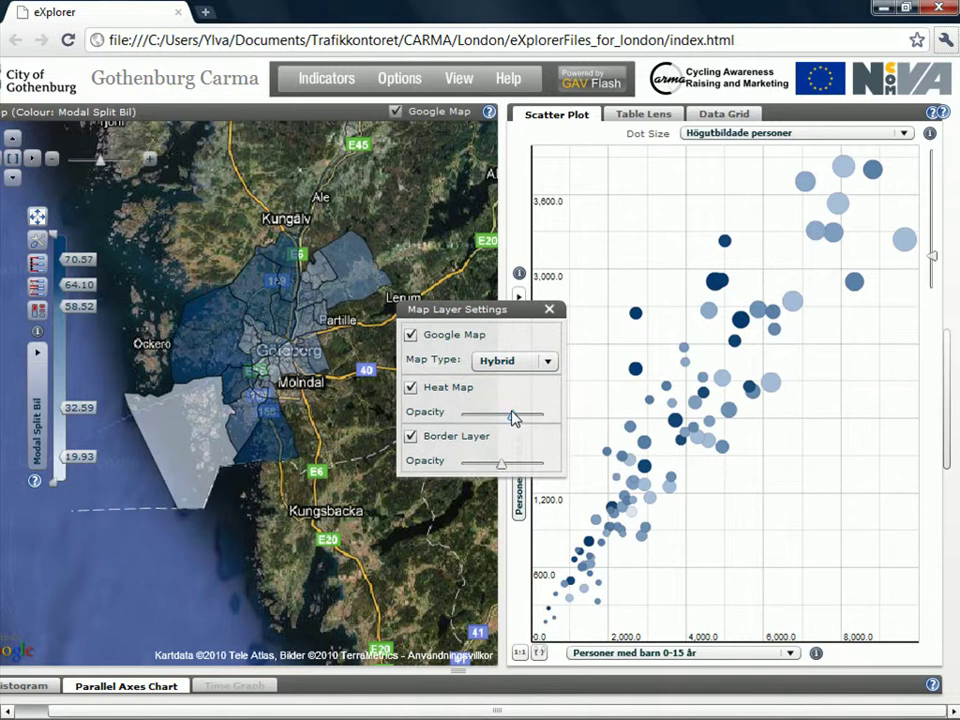
{"action": "left_click", "coordinate": [551, 311]}
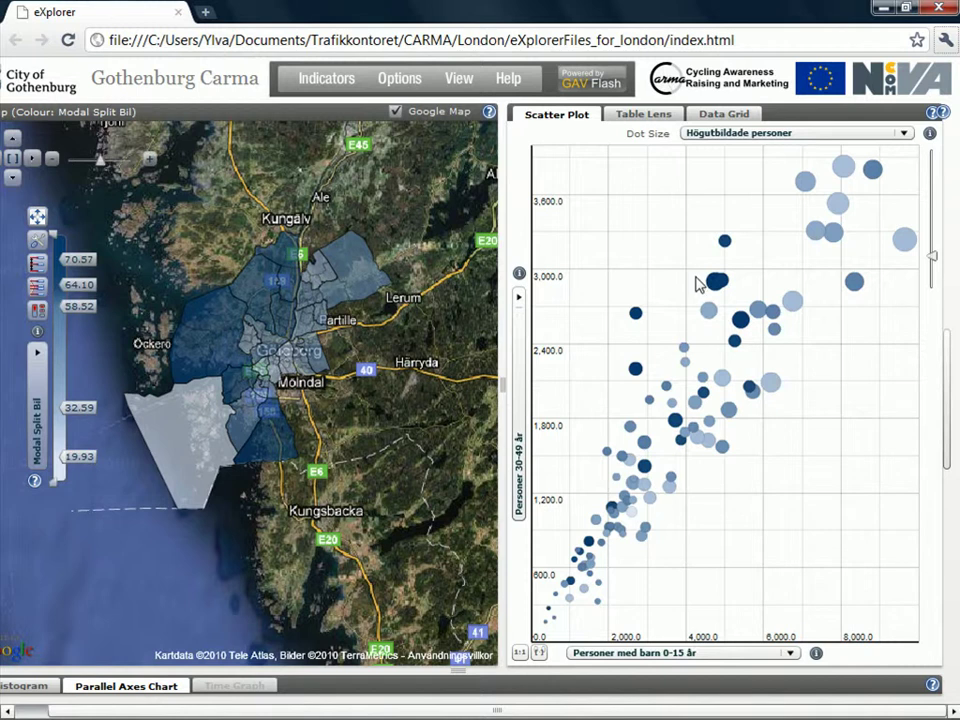
- Zoom into the middle region of the scatter plot, restore its full extent, and view the indicators available for the vertical axis
{"action": "left_click_drag", "start_coordinate": [621, 259], "coordinate": [846, 461]}
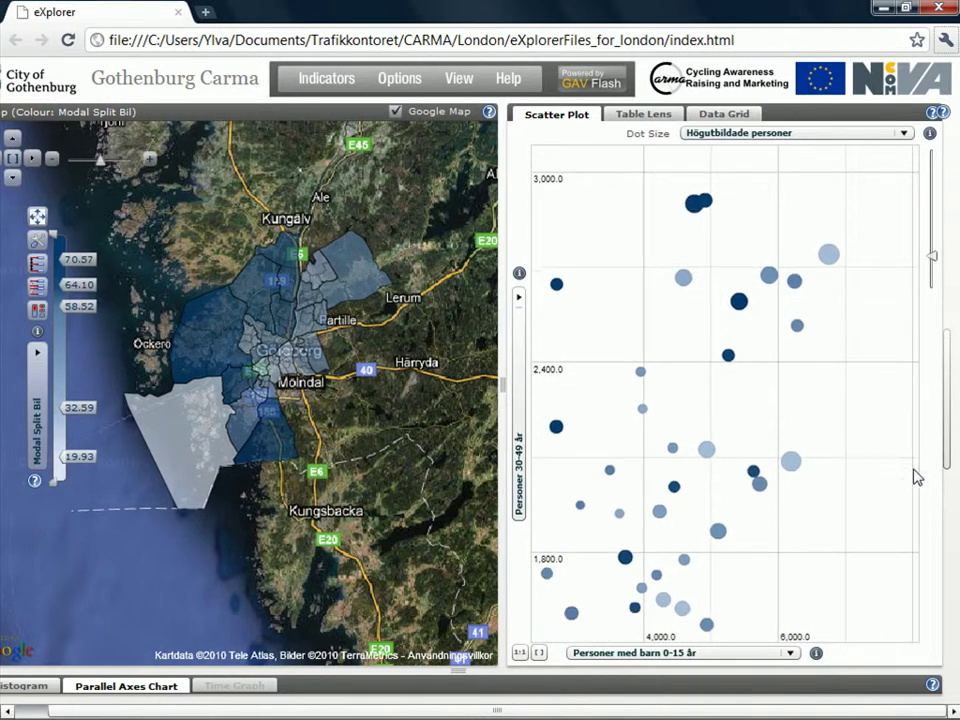
{"action": "left_click", "coordinate": [520, 653]}
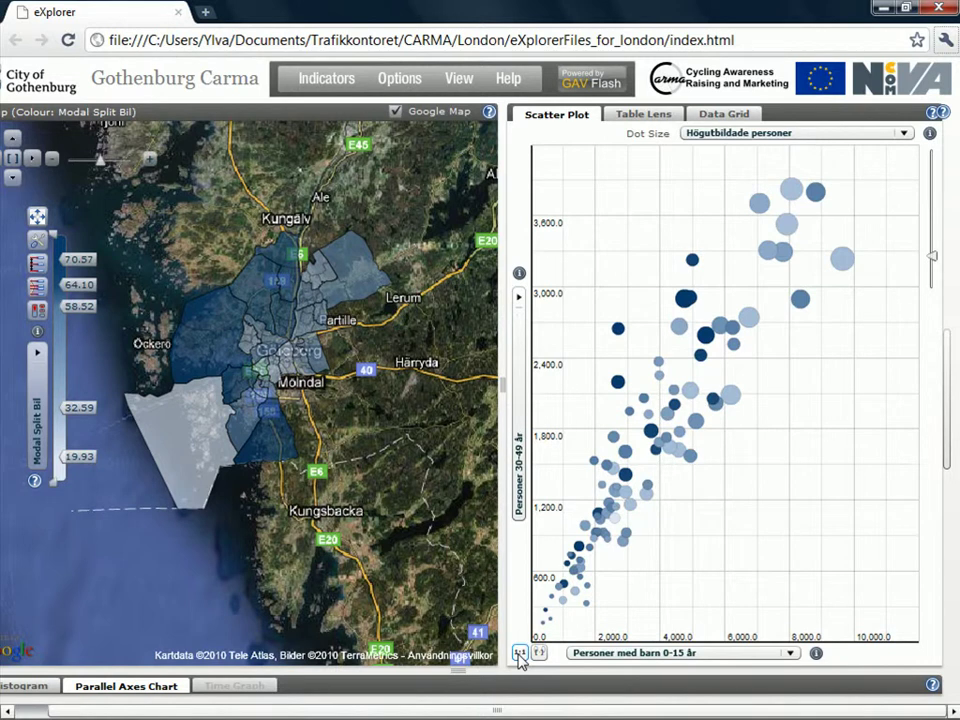
{"action": "left_click", "coordinate": [520, 298]}
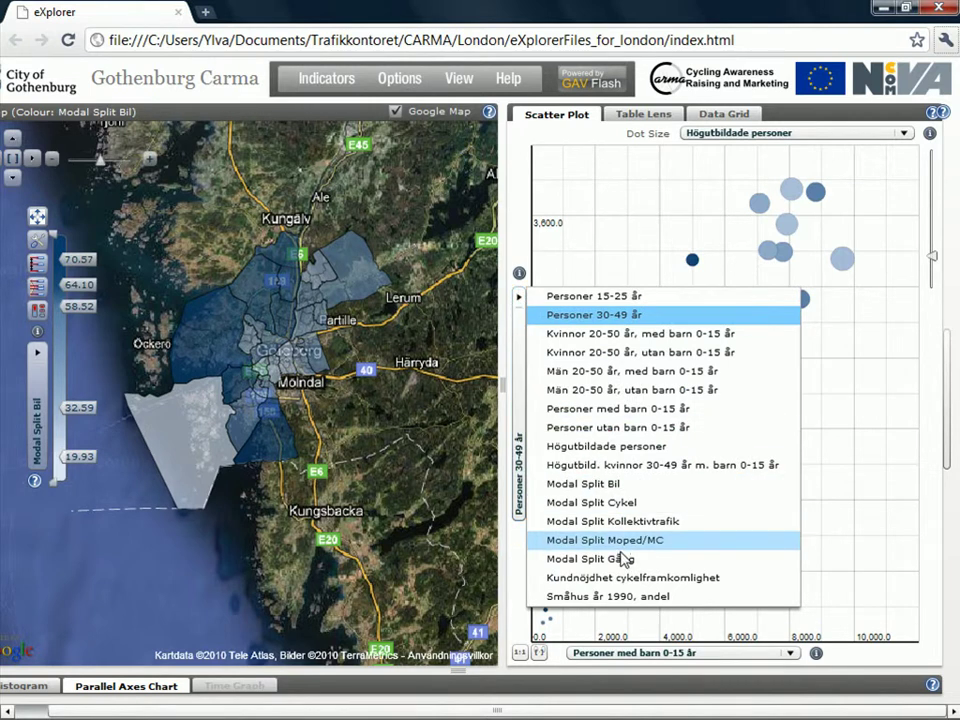
{"action": "left_click", "coordinate": [520, 298]}
- Move the pie chart settings off the map and show pie charts for Modal Split Bil, Cykel and Kollektivtrafik
{"action": "left_click", "coordinate": [405, 80]}
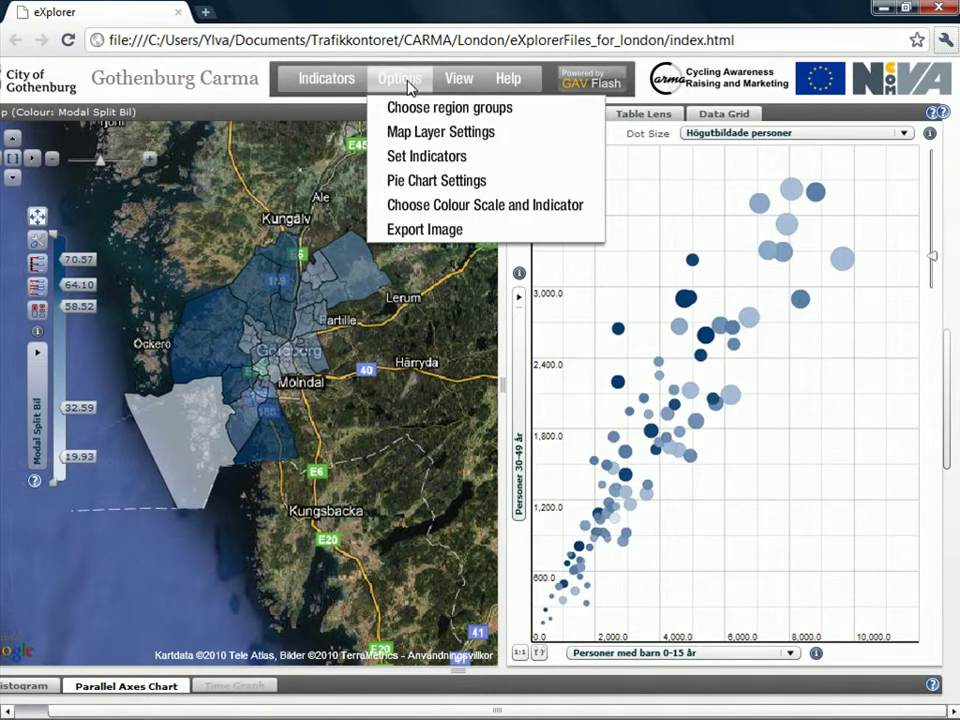
{"action": "left_click", "coordinate": [437, 181]}
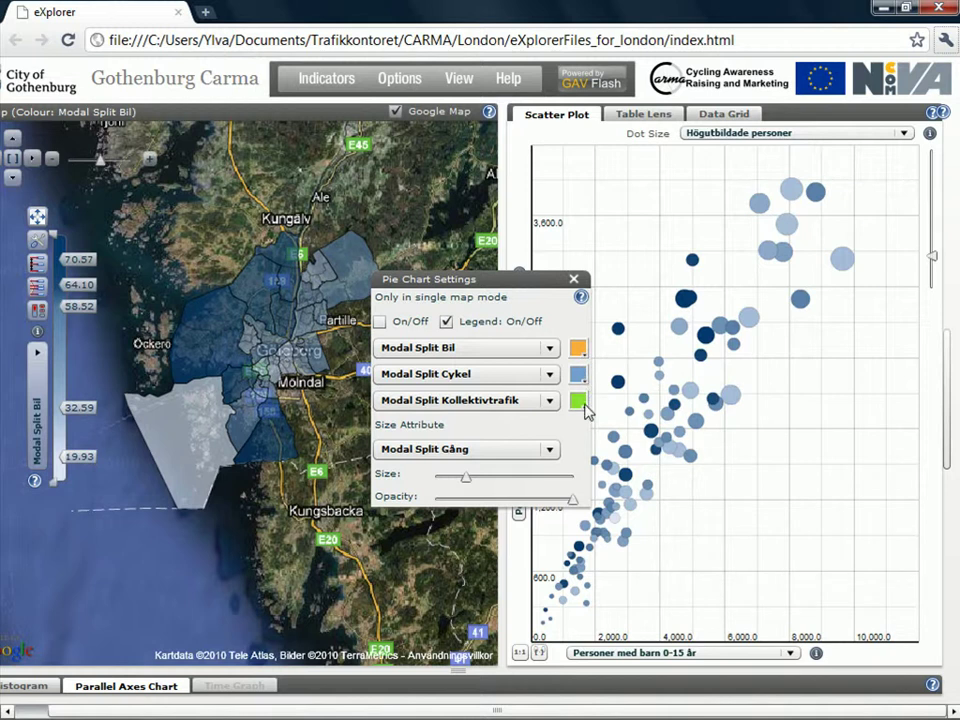
{"action": "left_click", "coordinate": [380, 322]}
{"action": "left_click_drag", "start_coordinate": [383, 326], "coordinate": [553, 309]}
{"action": "left_click", "coordinate": [551, 307]}
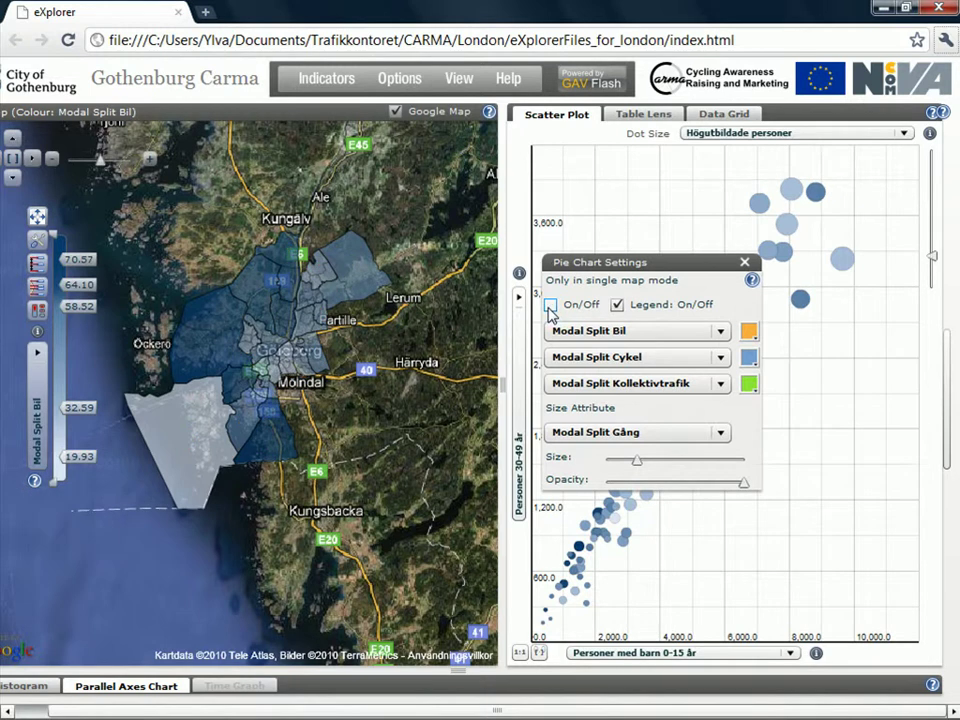
{"action": "left_click", "coordinate": [551, 307]}
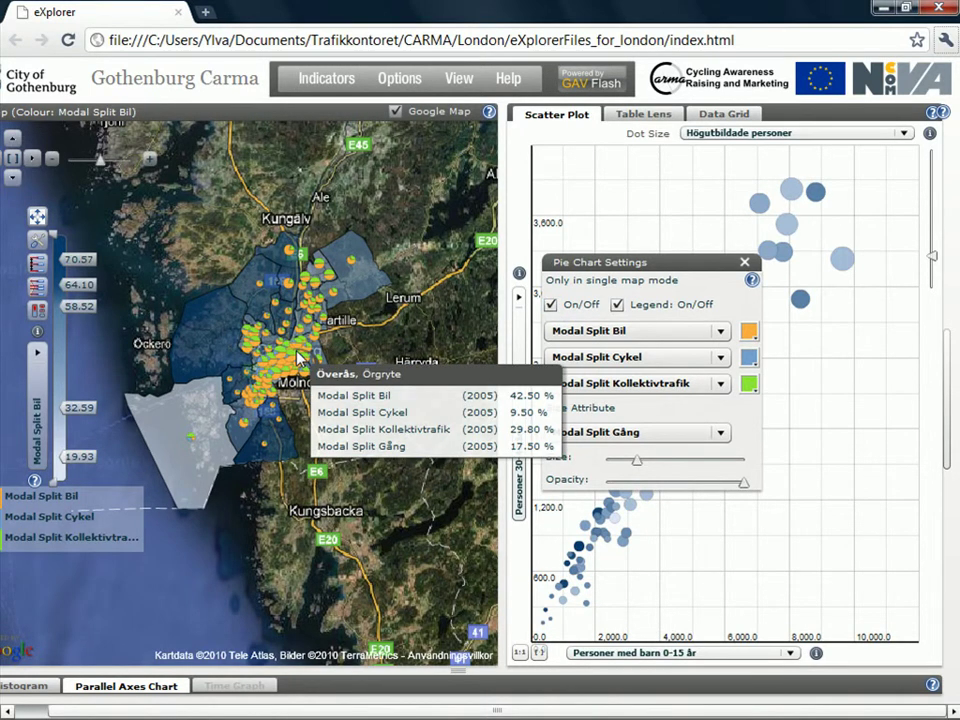
- Inspect the district pie charts on the map up close, including Näset, and turn the pie charts off
{"action": "scroll", "coordinate": [298, 359], "scroll_direction": "up", "scroll_amount": 1}
{"action": "scroll", "coordinate": [298, 359], "scroll_direction": "up", "scroll_amount": 2}
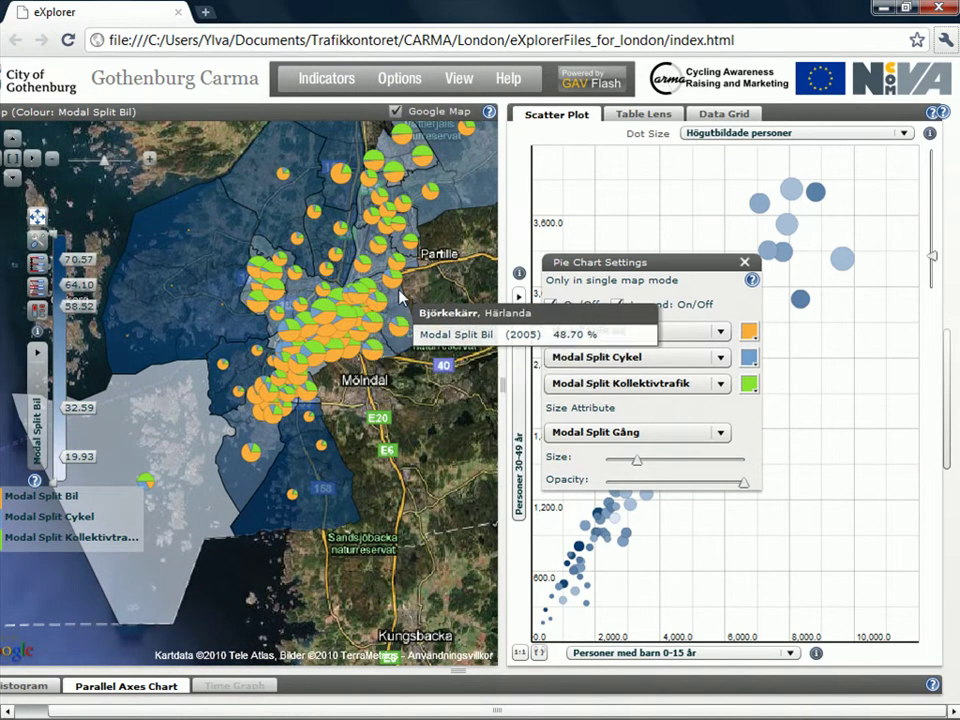
{"action": "mouse_move", "coordinate": [252, 463]}
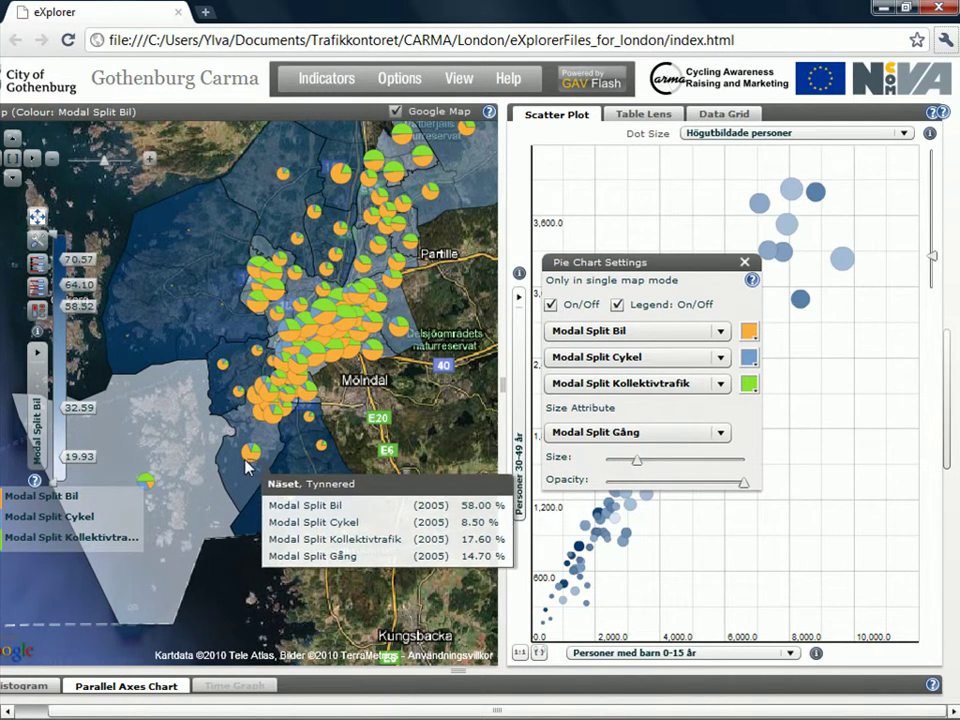
{"action": "left_click", "coordinate": [551, 305]}
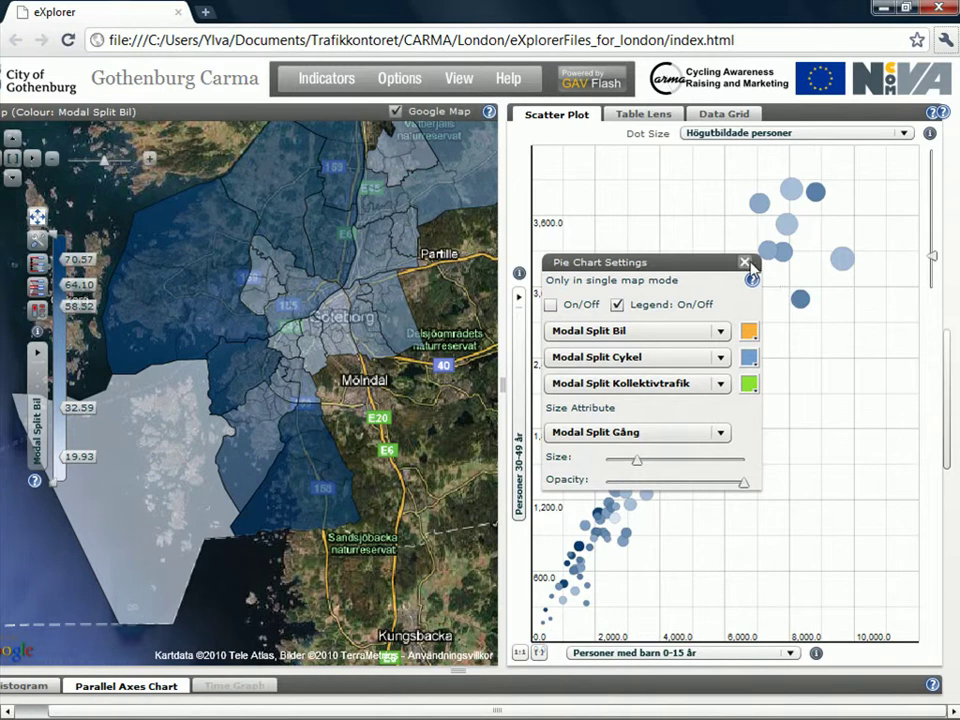
{"action": "left_click", "coordinate": [745, 263]}
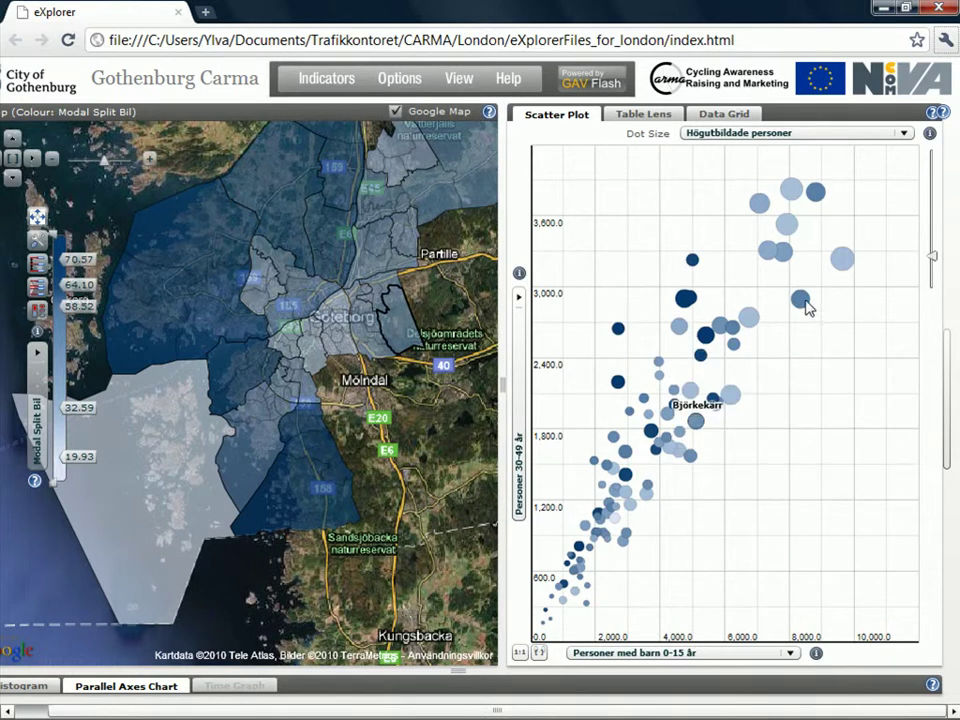
- Examine the indicator details of large scatter plot dots such as Majorna and Masthugget
{"action": "mouse_move", "coordinate": [804, 305]}
{"action": "mouse_move", "coordinate": [790, 258]}
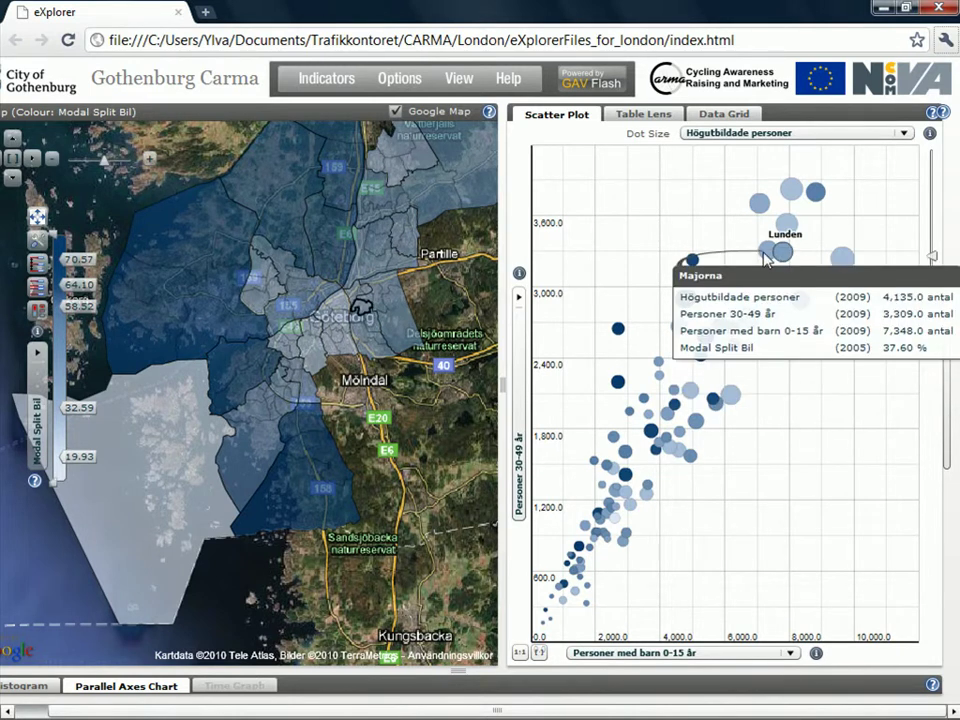
{"action": "mouse_move", "coordinate": [790, 228]}
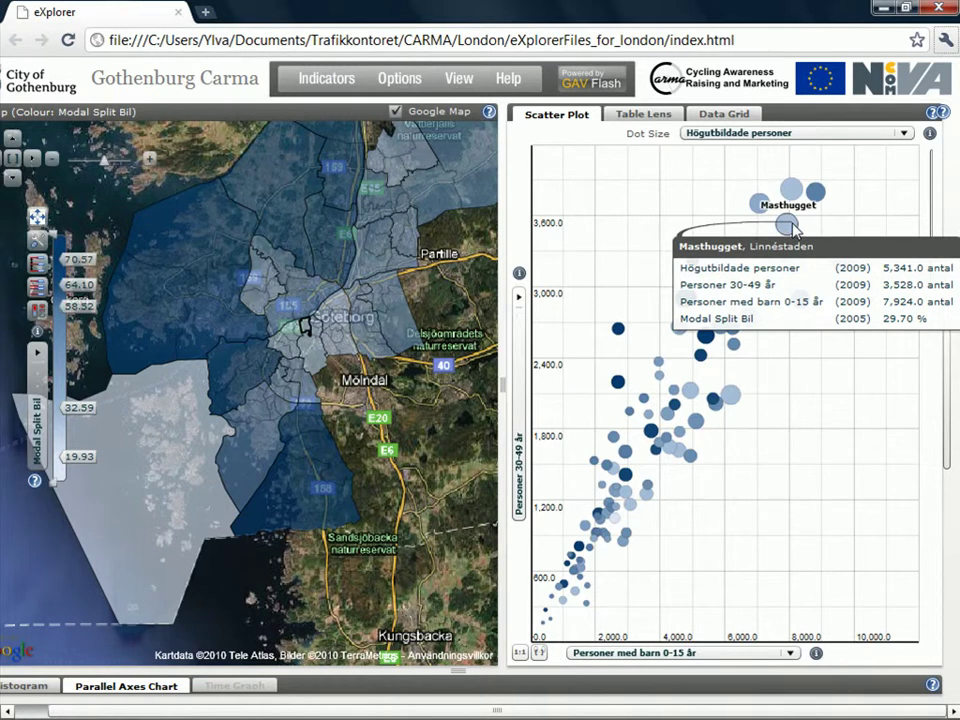
- Select Kungsladugård, Sannegården, Lunden and Majorna together in the scatter plot, and extend the selection to the surrounding group of high-value dots
{"action": "mouse_move", "coordinate": [760, 207]}
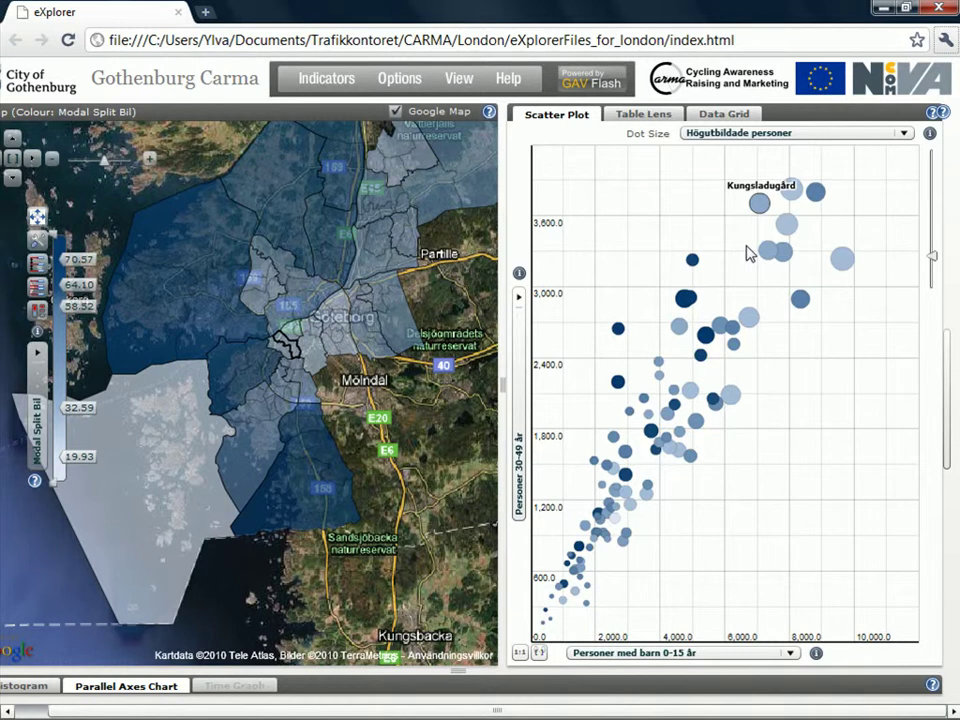
{"action": "left_click", "coordinate": [820, 195], "text": "ctrl"}
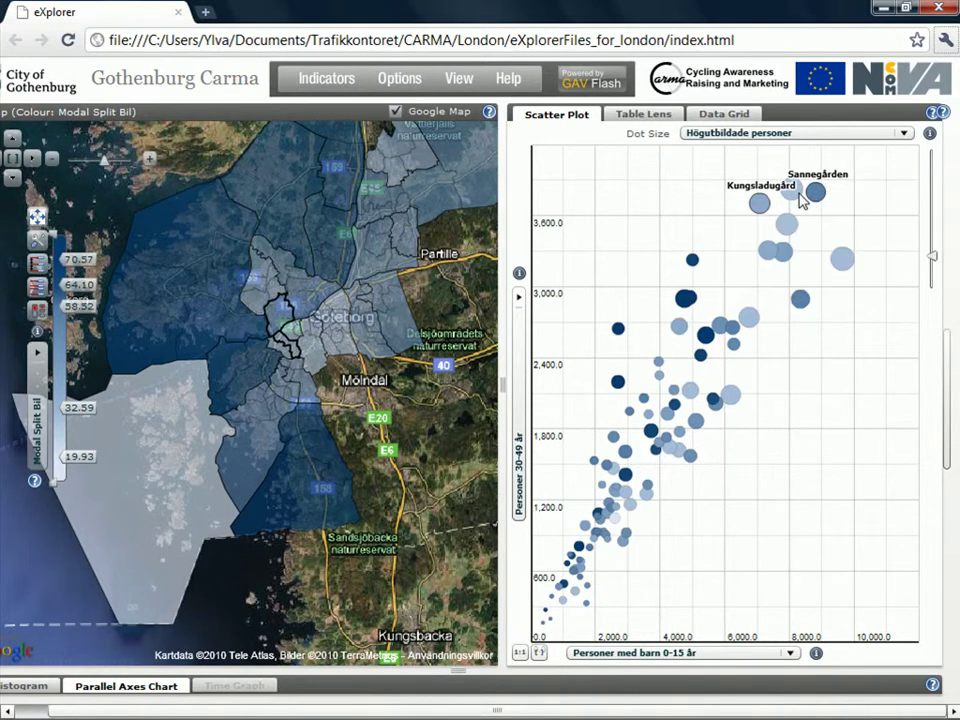
{"action": "left_click", "coordinate": [786, 255], "text": "ctrl"}
{"action": "left_click", "coordinate": [790, 262], "text": "ctrl"}
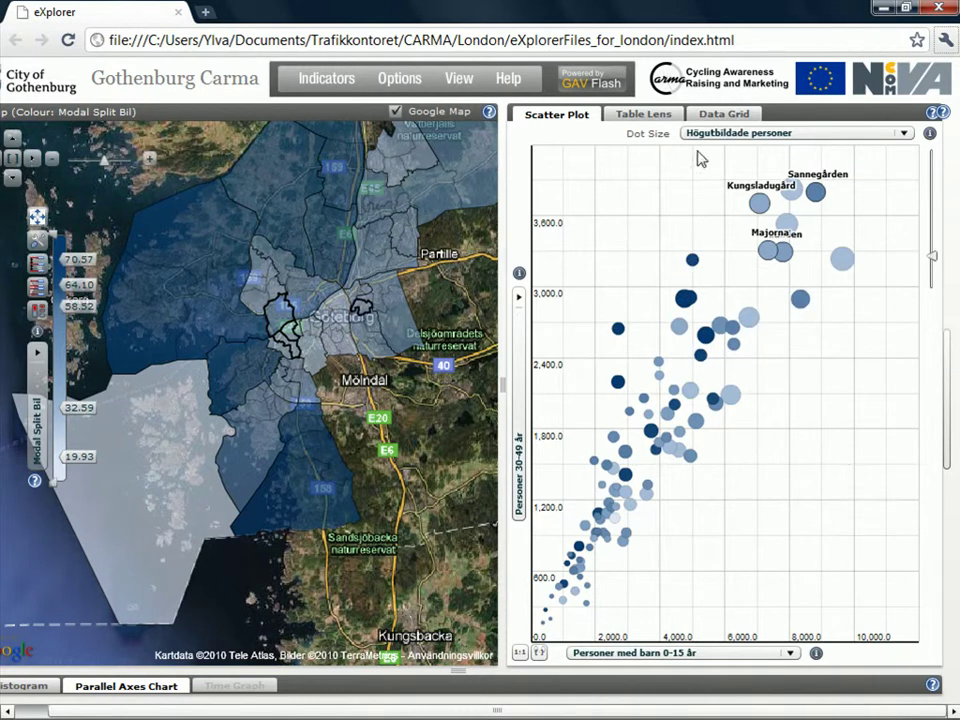
{"action": "left_click_drag", "start_coordinate": [697, 152], "coordinate": [872, 323]}
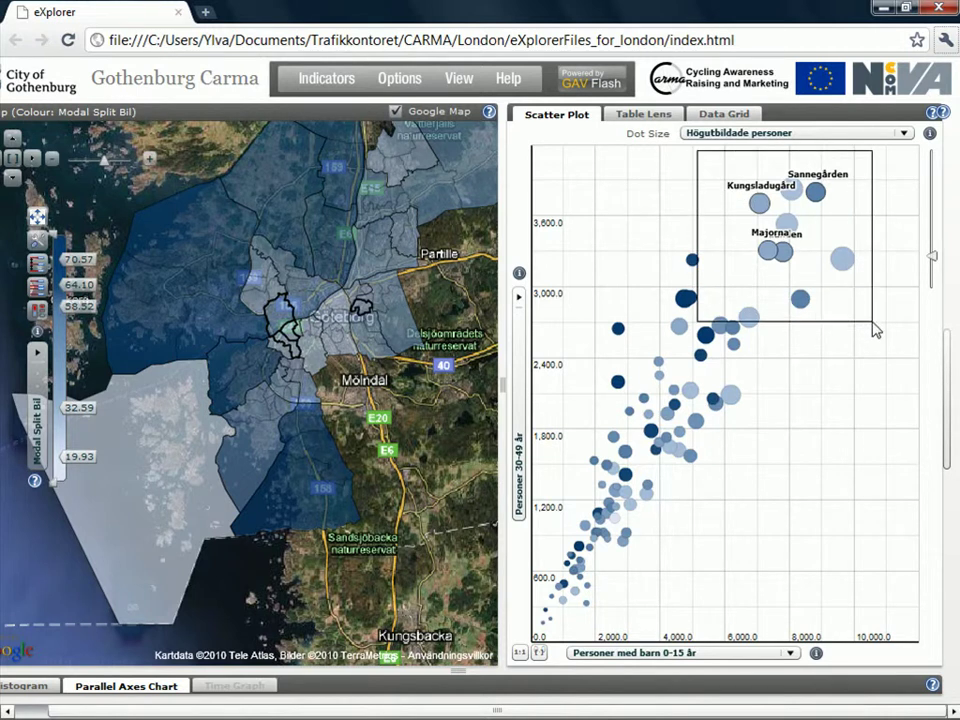
{"action": "left_click_drag", "start_coordinate": [875, 330], "coordinate": [875, 330]}
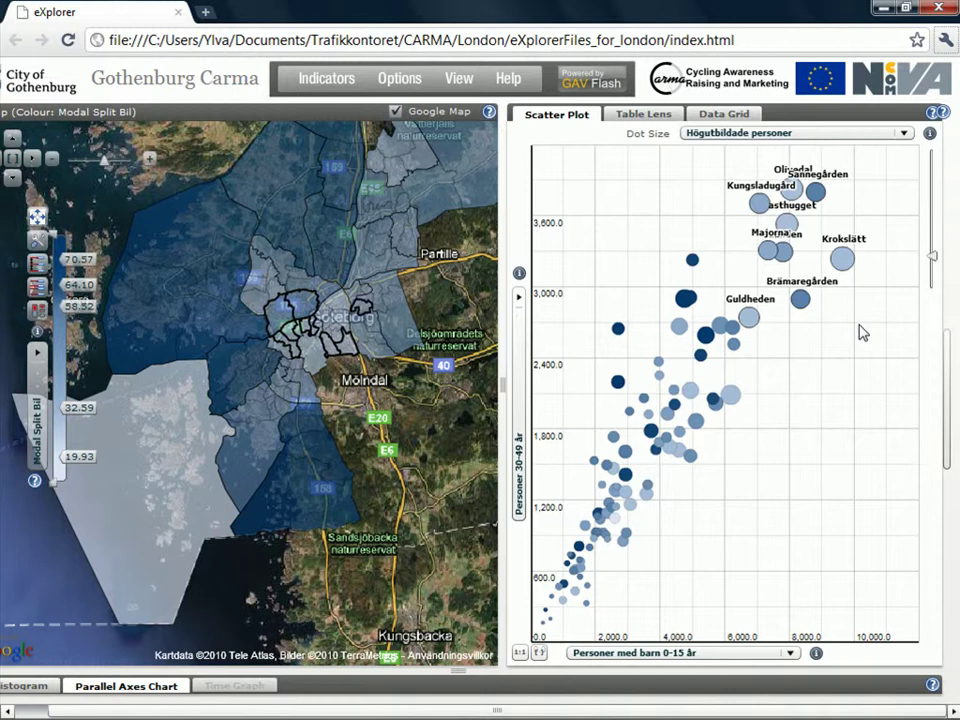
- Reload the eXplorer page and expand the lower pane to show the Parallel Axes Chart
{"action": "left_click", "coordinate": [744, 41]}
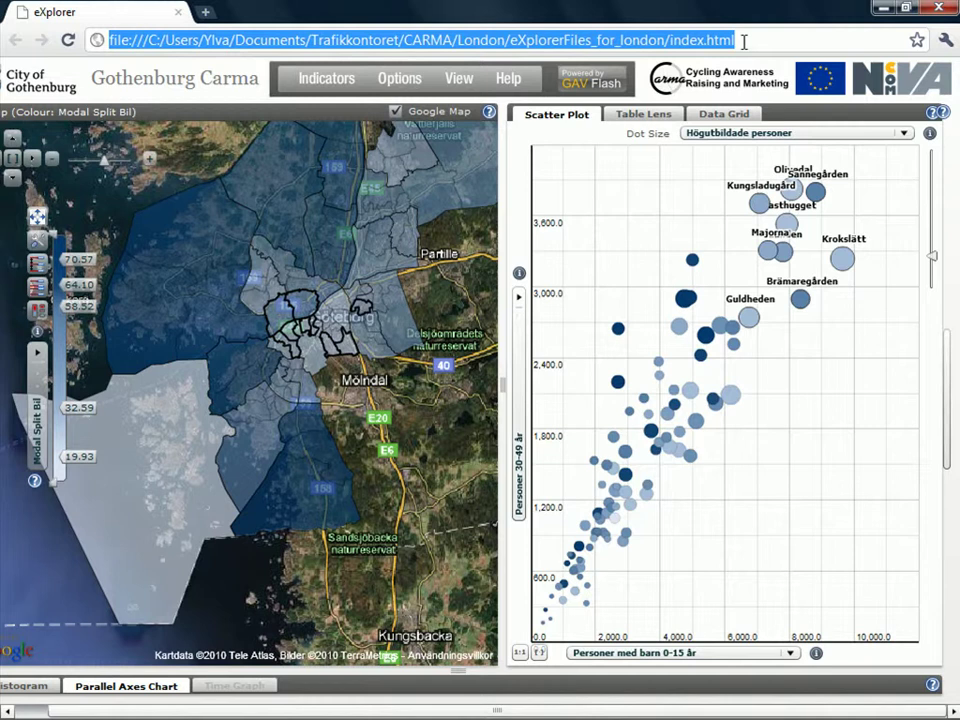
{"action": "key", "text": "Return"}
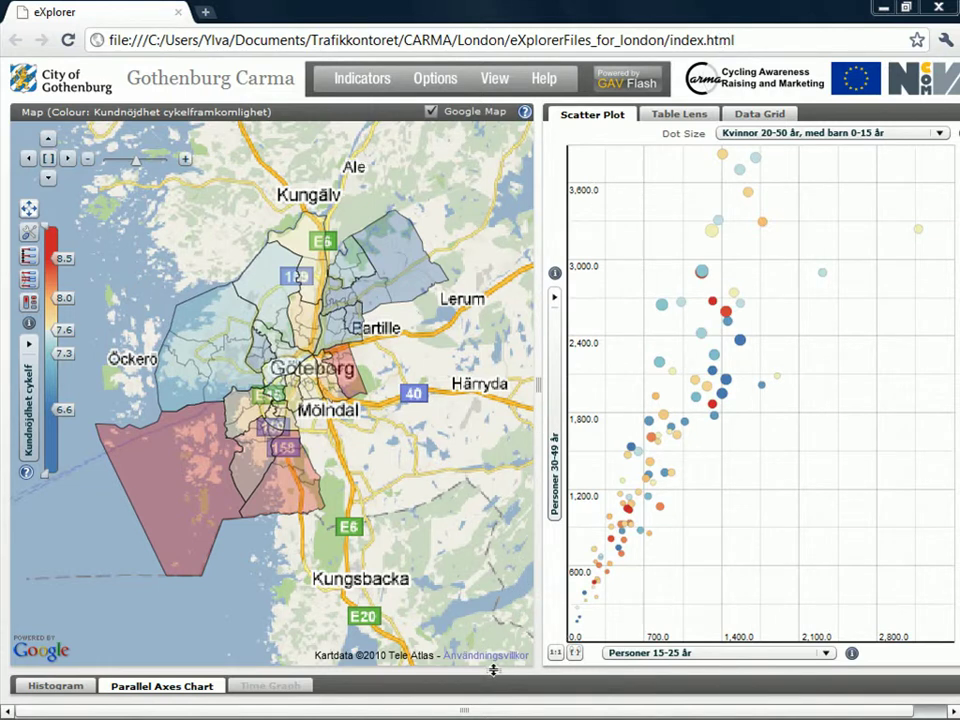
{"action": "left_click_drag", "start_coordinate": [493, 669], "coordinate": [521, 487]}
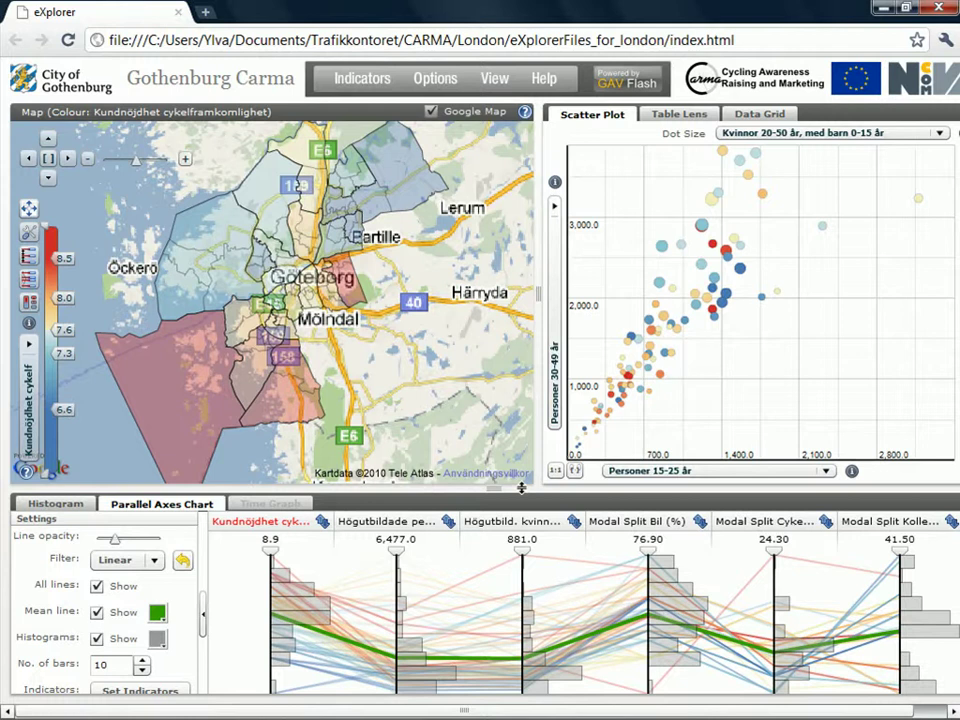
- Reorder the plotted indicators so Modal Split Kollektivtrafik comes before Högutbildade personer, and apply the new order
{"action": "left_click", "coordinate": [180, 692]}
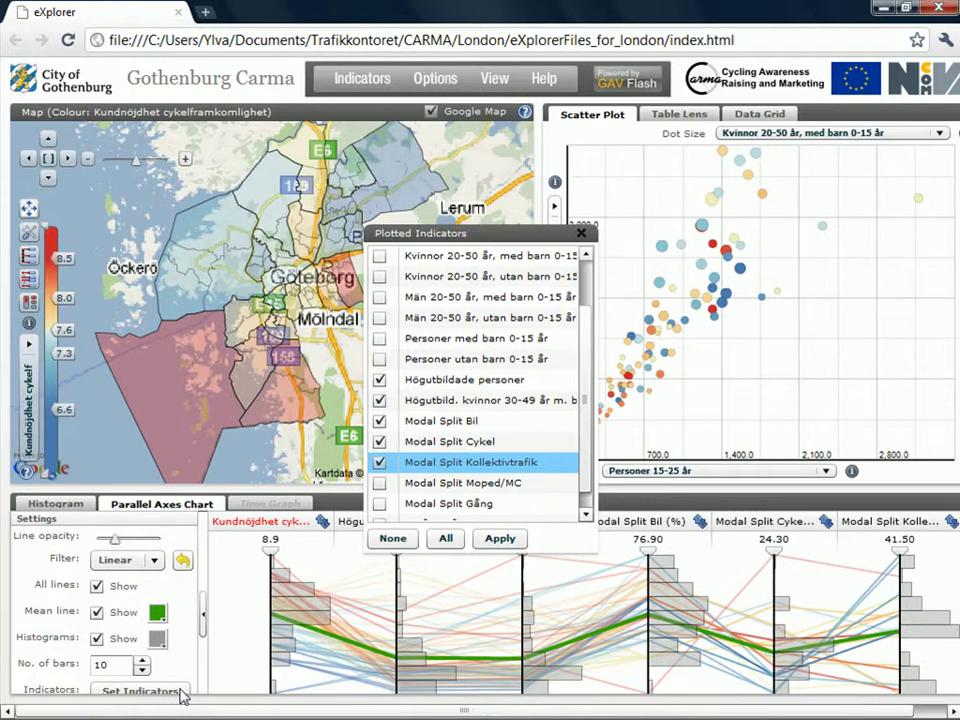
{"action": "left_click_drag", "start_coordinate": [459, 470], "coordinate": [464, 380]}
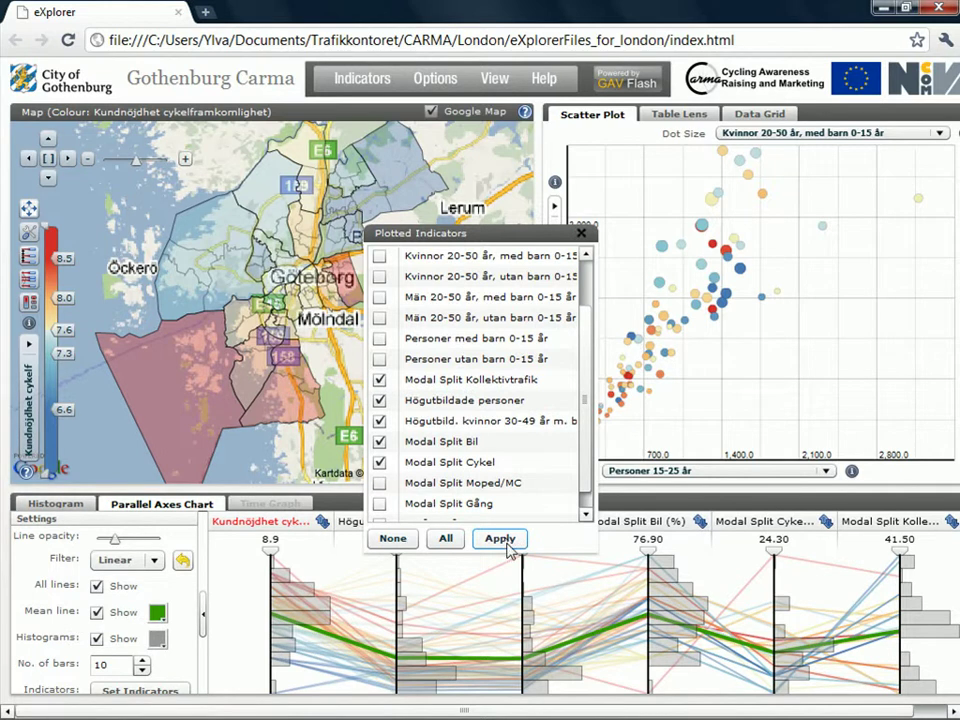
{"action": "left_click", "coordinate": [500, 539]}
{"action": "left_click", "coordinate": [581, 233]}
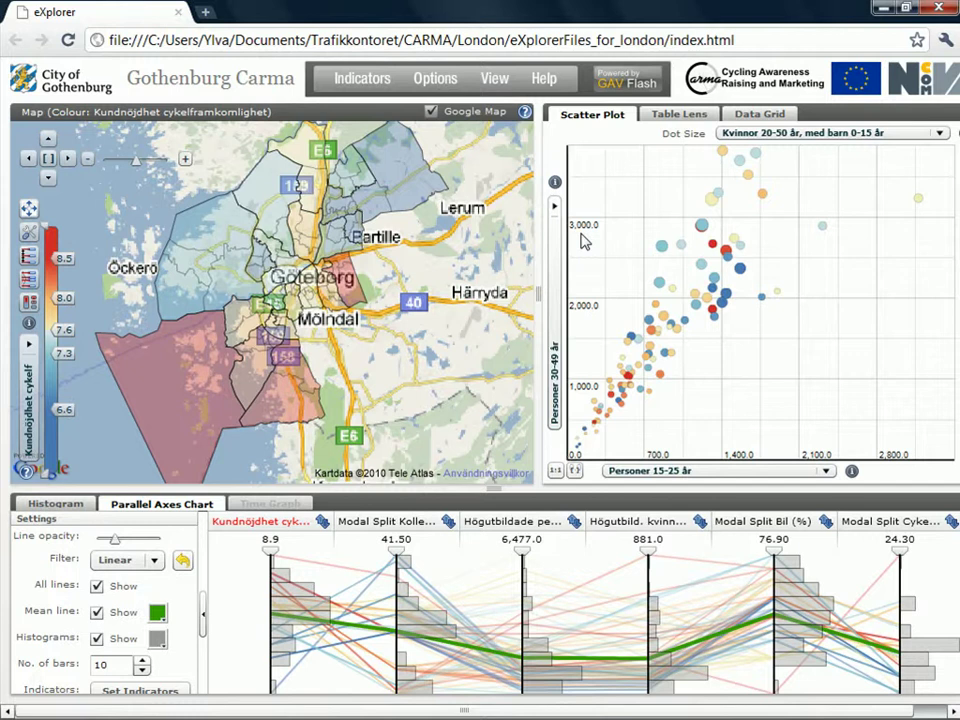
- Filter the districts by narrowing the Kundnöjdhet cykelframkomlighet, Högutbild. kvinnor and Modal Split Bil axis ranges, and hide the Google Map background
{"action": "left_click_drag", "start_coordinate": [495, 489], "coordinate": [496, 450]}
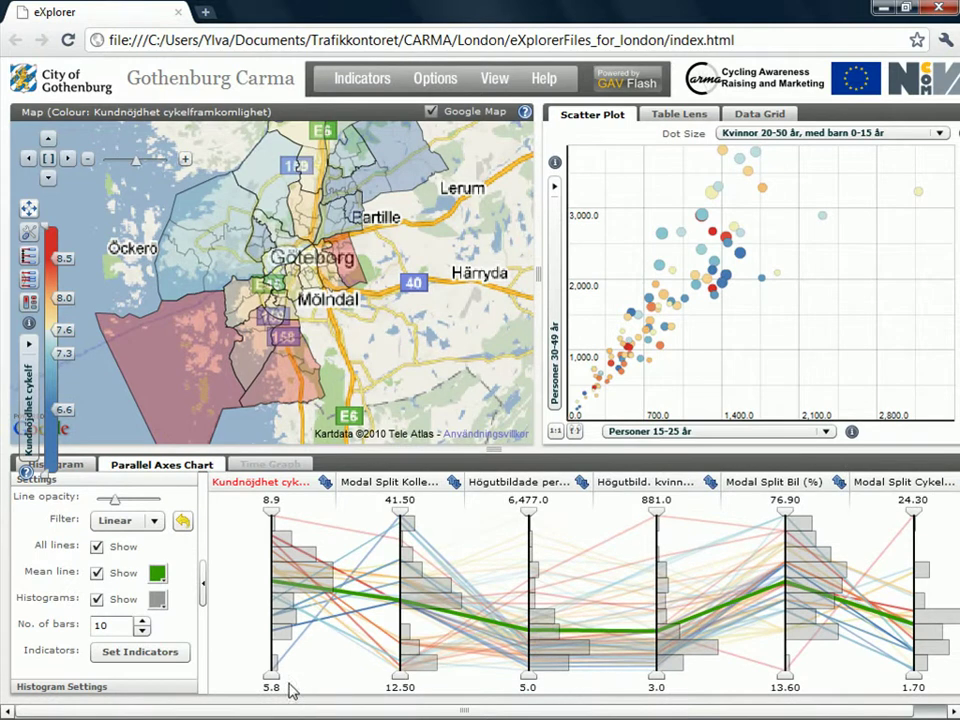
{"action": "left_click_drag", "start_coordinate": [272, 678], "coordinate": [284, 652]}
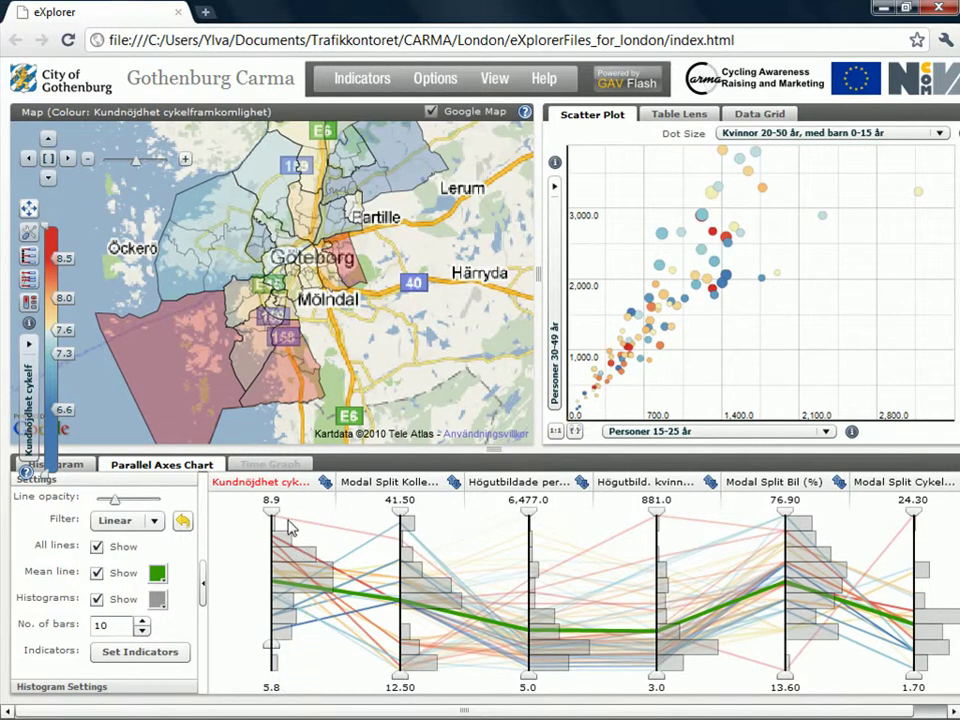
{"action": "left_click_drag", "start_coordinate": [287, 516], "coordinate": [312, 557]}
{"action": "mouse_move", "coordinate": [180, 335]}
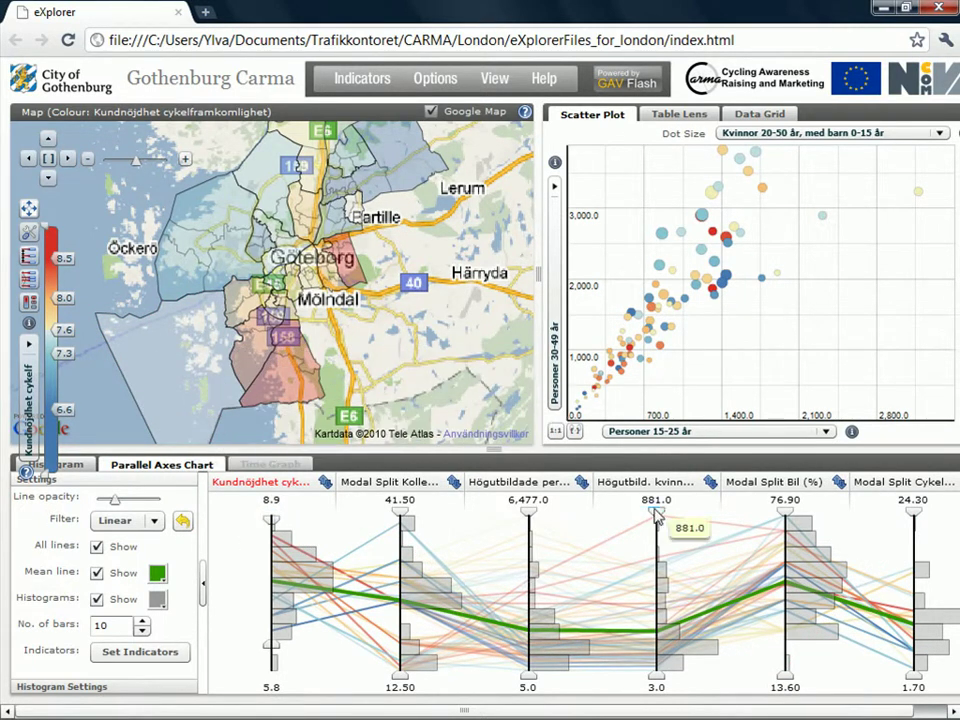
{"action": "left_click_drag", "start_coordinate": [664, 520], "coordinate": [661, 554]}
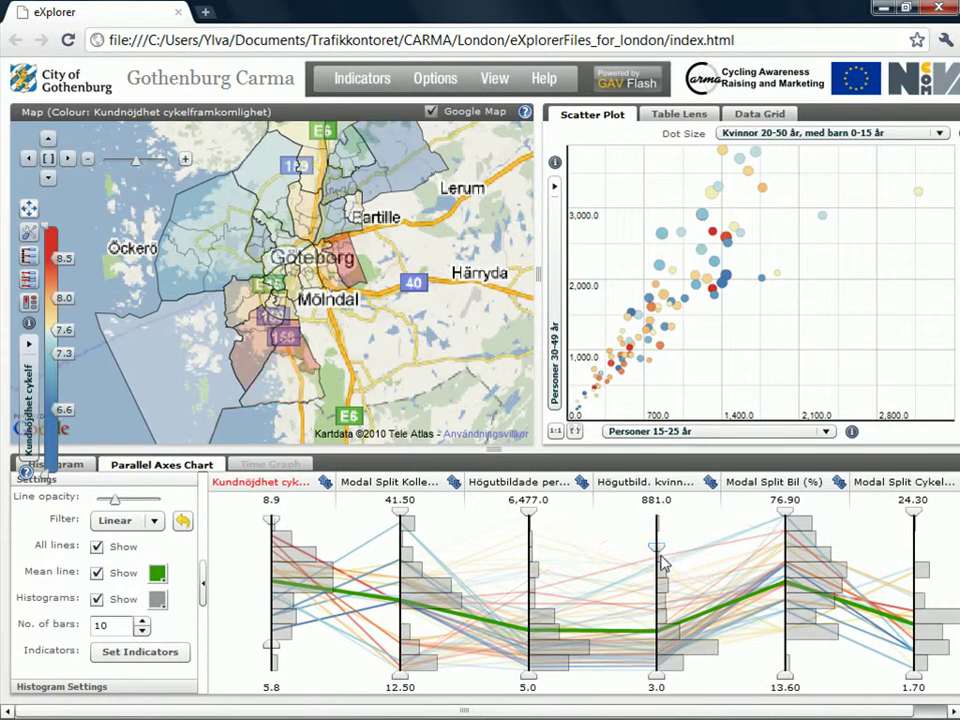
{"action": "left_click", "coordinate": [431, 112]}
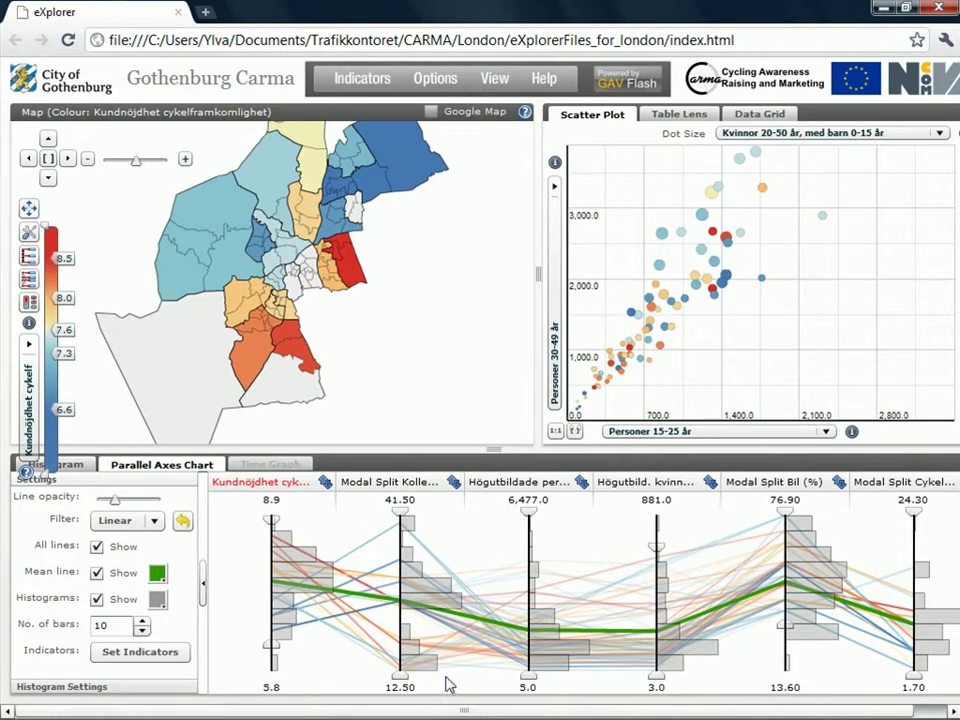
- Highlight individual districts across the linked views, selecting Kålltorp in the scatter plot, and Arendal and Björlanda on the map
{"action": "mouse_move", "coordinate": [435, 669]}
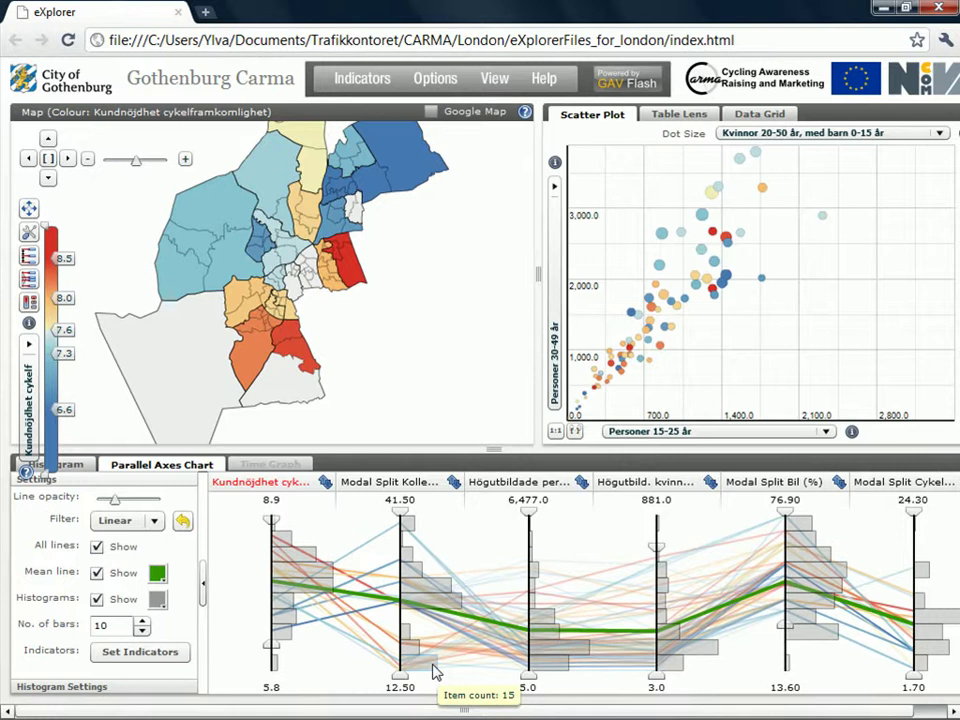
{"action": "mouse_move", "coordinate": [410, 652]}
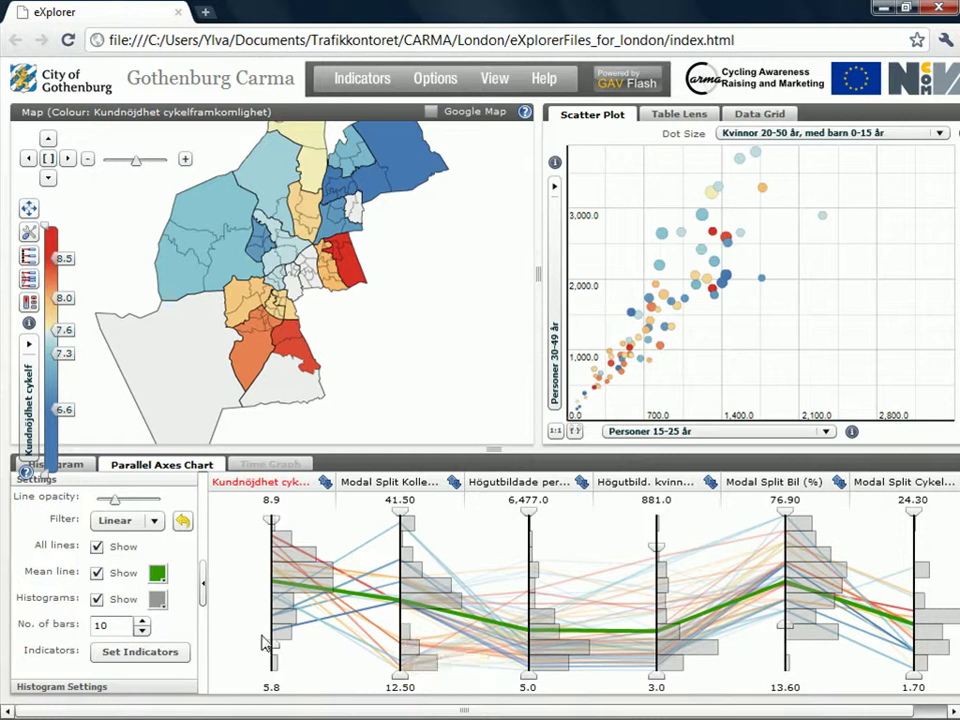
{"action": "left_click", "coordinate": [665, 238]}
{"action": "left_click", "coordinate": [714, 238]}
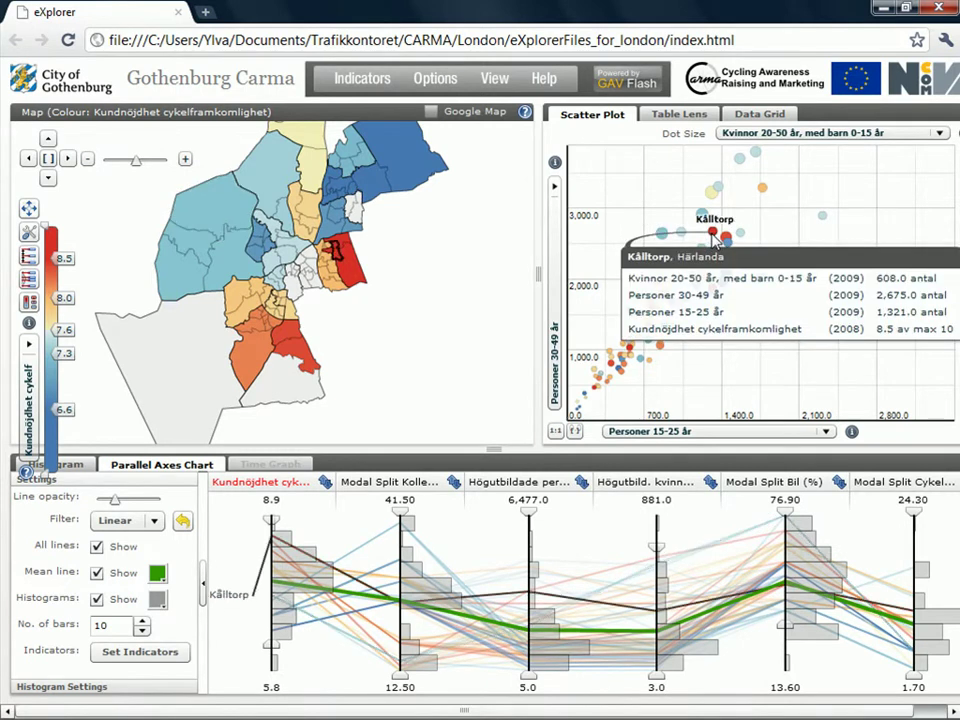
{"action": "left_click", "coordinate": [230, 271]}
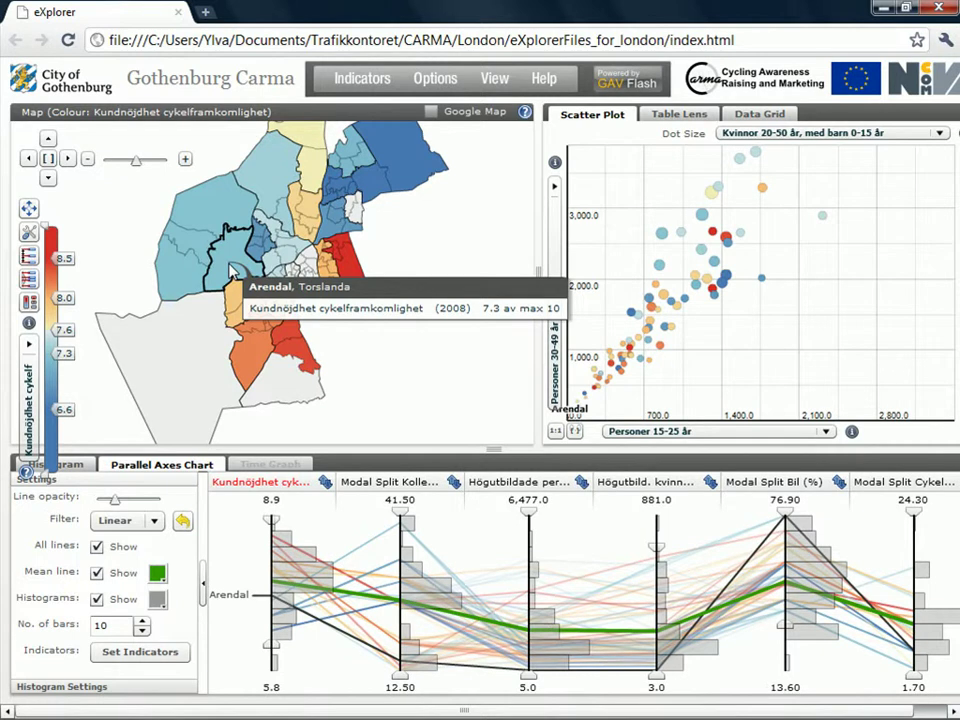
{"action": "left_click", "coordinate": [224, 216]}
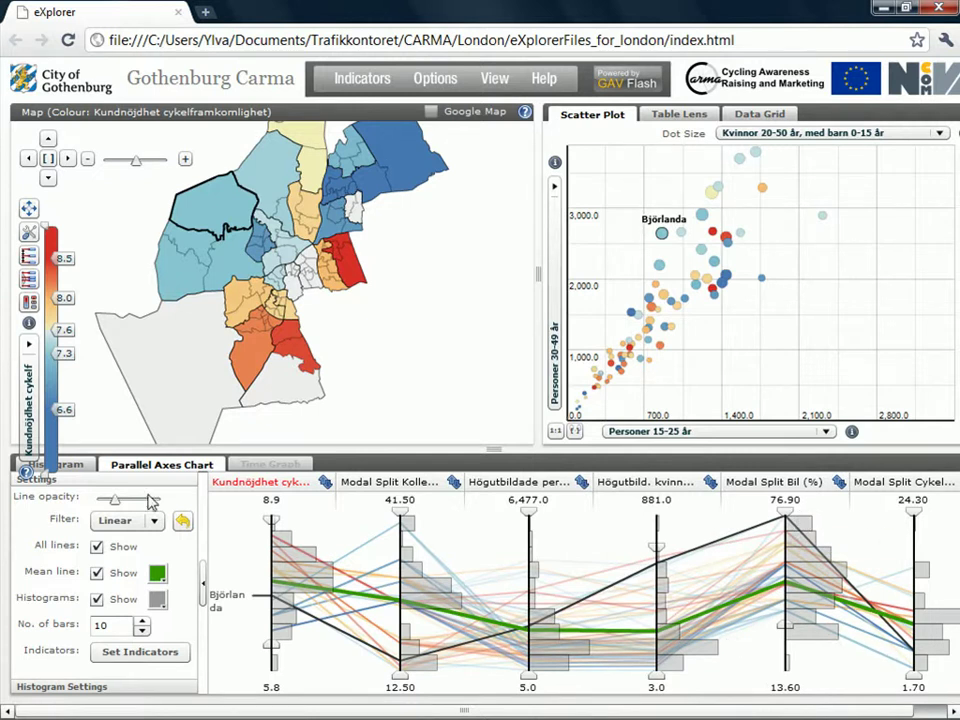
- In the histogram, shift the focus range to lower-value districts, turn Focus off and browse to bars 19–60
{"action": "left_click", "coordinate": [80, 465]}
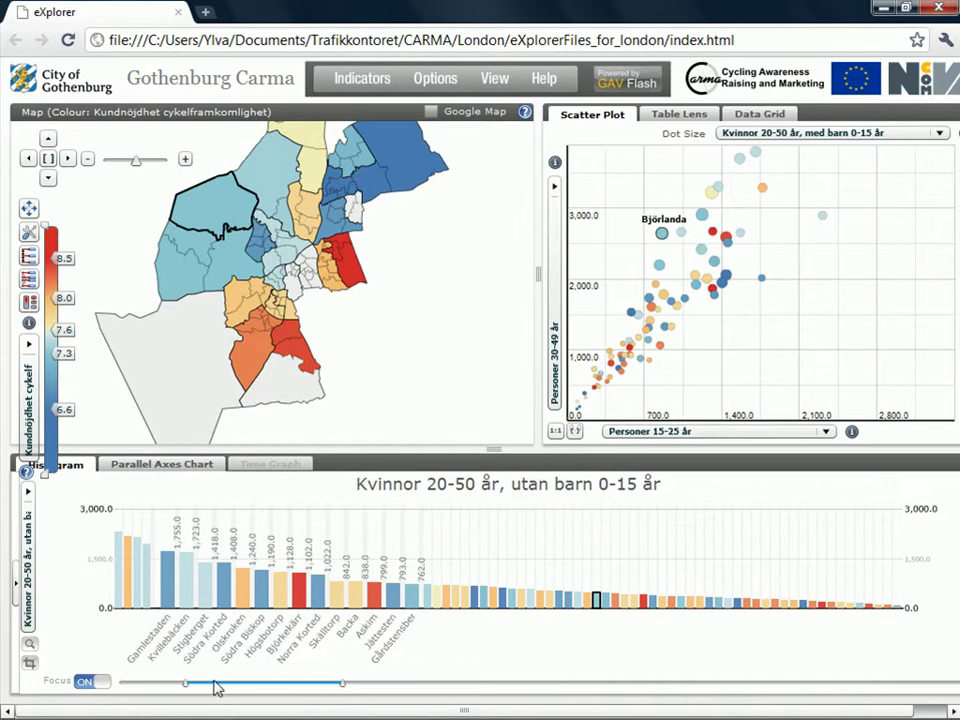
{"action": "left_click_drag", "start_coordinate": [222, 690], "coordinate": [667, 695]}
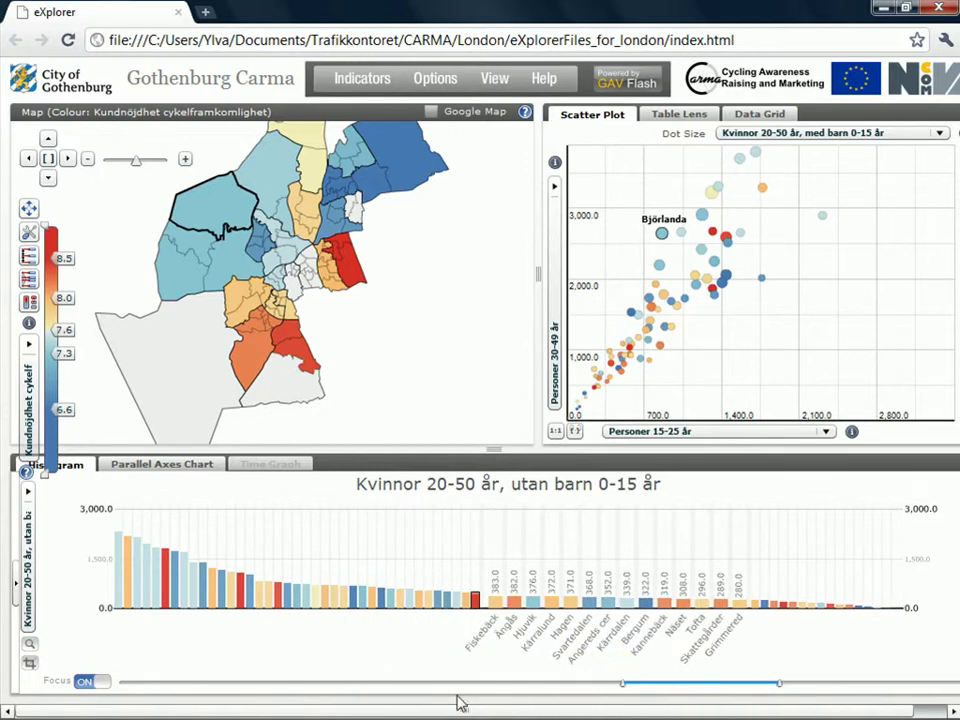
{"action": "left_click", "coordinate": [96, 684]}
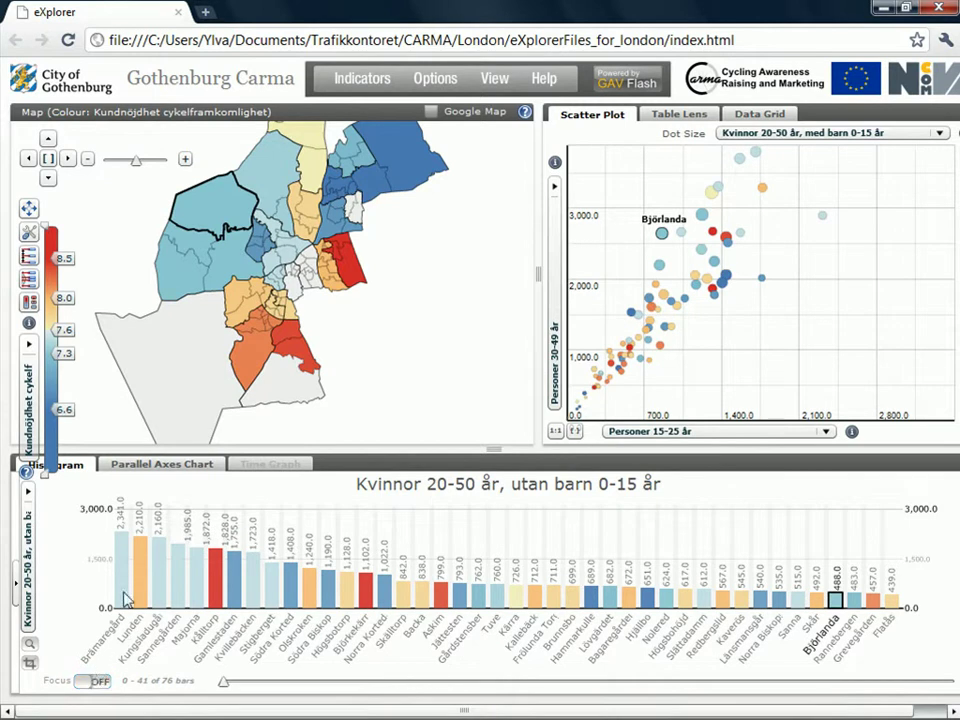
{"action": "left_click_drag", "start_coordinate": [226, 684], "coordinate": [628, 699]}
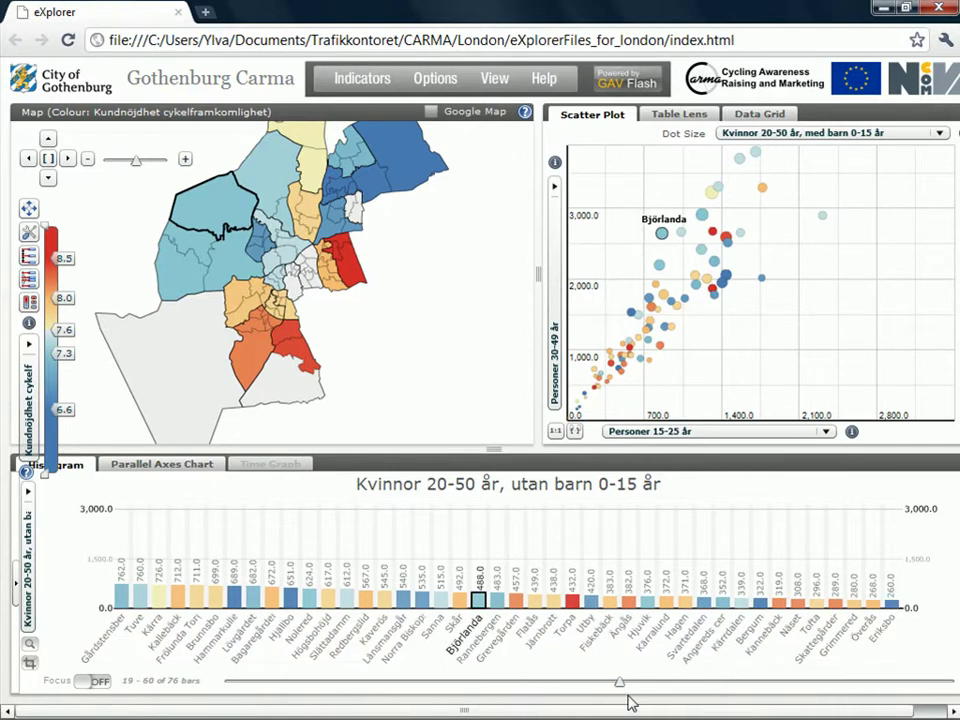